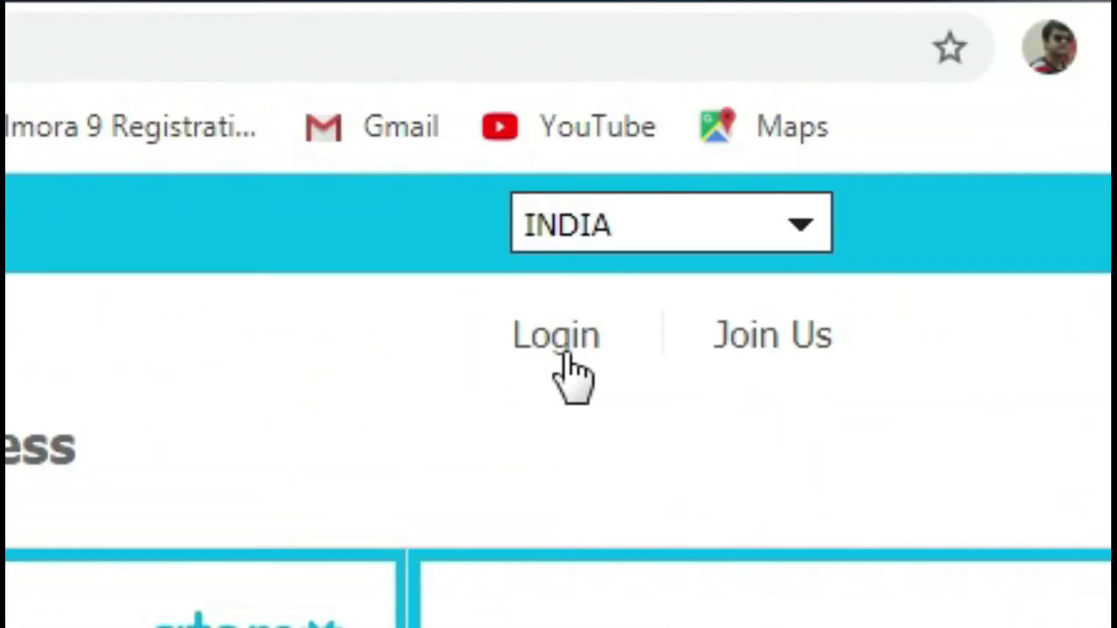
Open the distributor login page and fill in the saved distributor number and password.
click(563, 343)
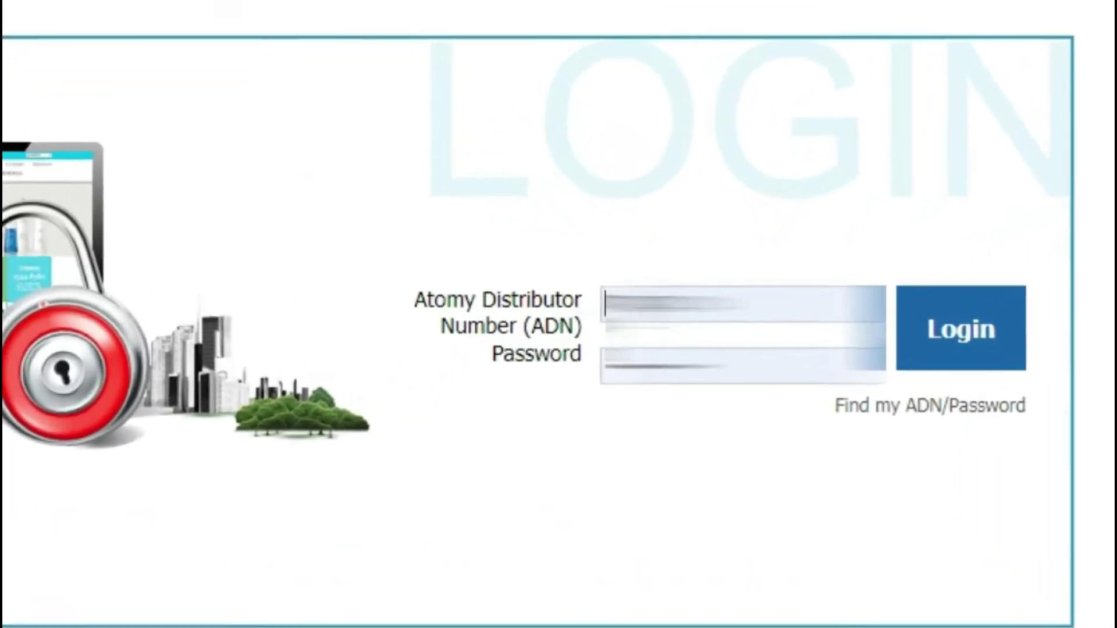
click(704, 297)
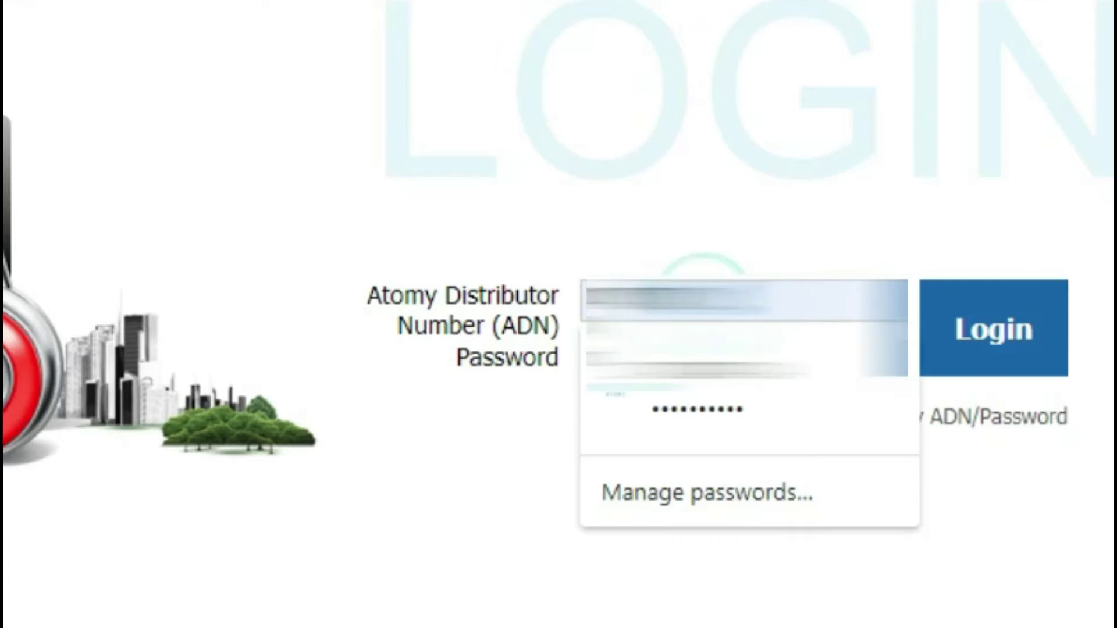
click(832, 188)
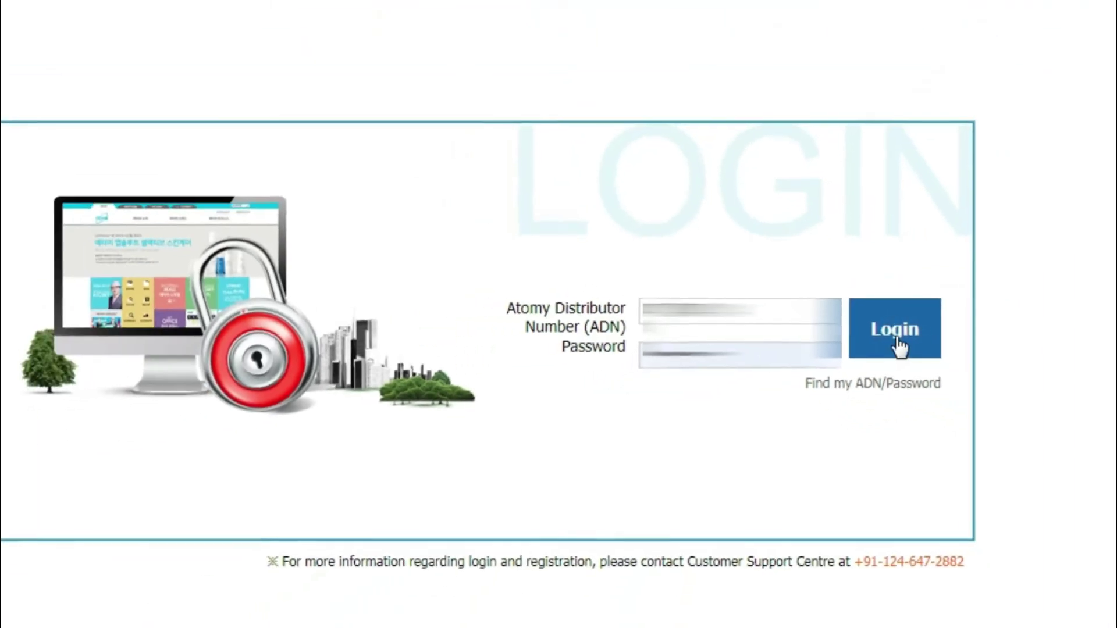
click(900, 337)
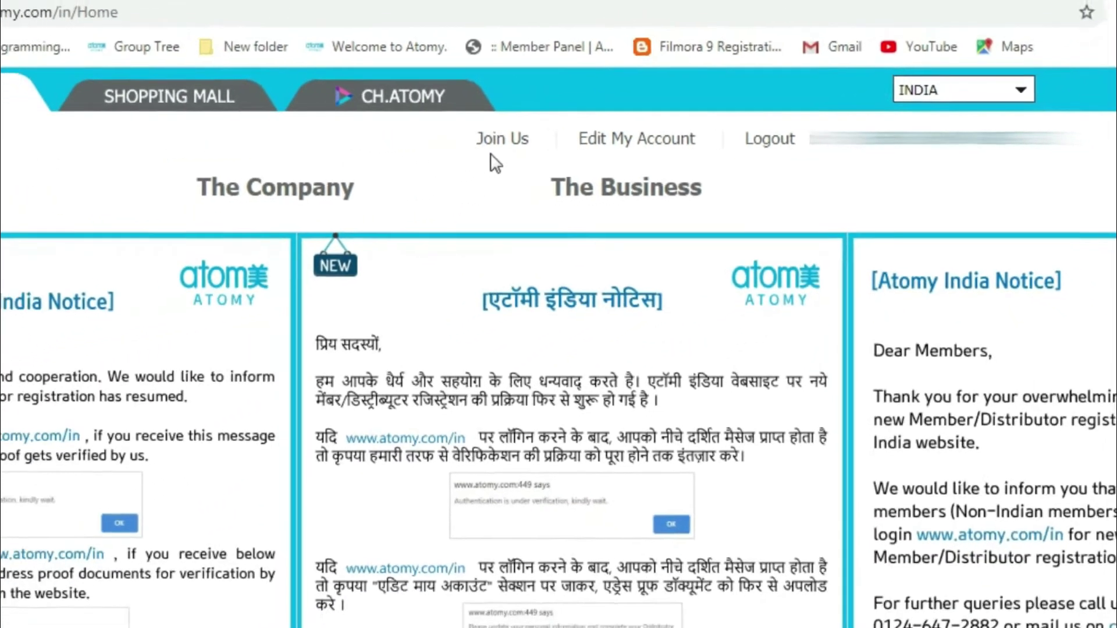
Start a new distributor registration through Join Us as an individual distributor.
click(502, 138)
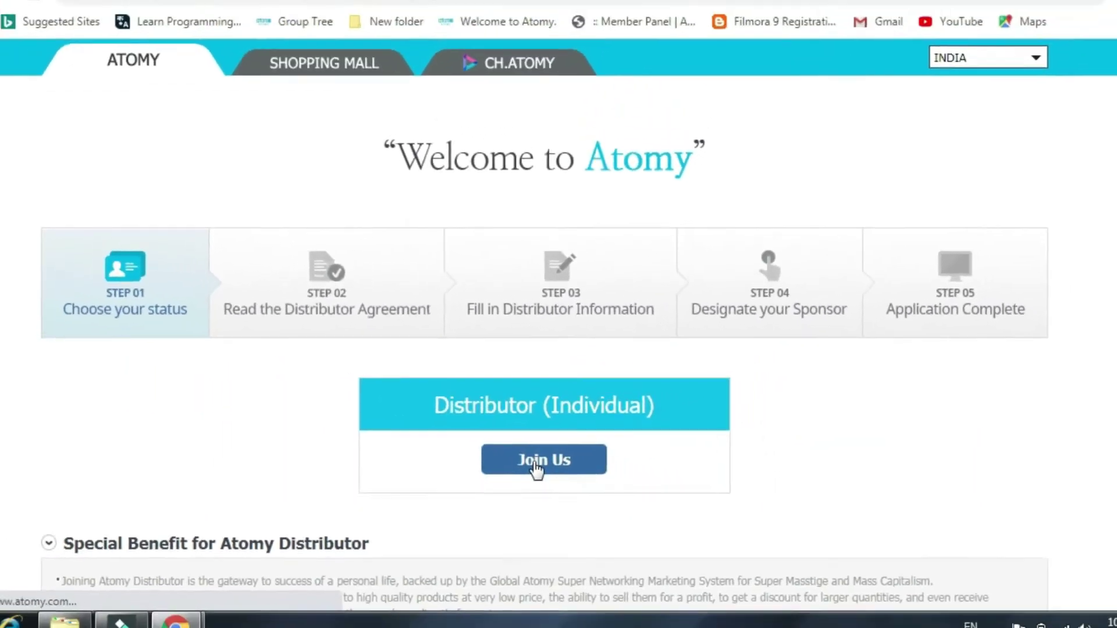
click(562, 477)
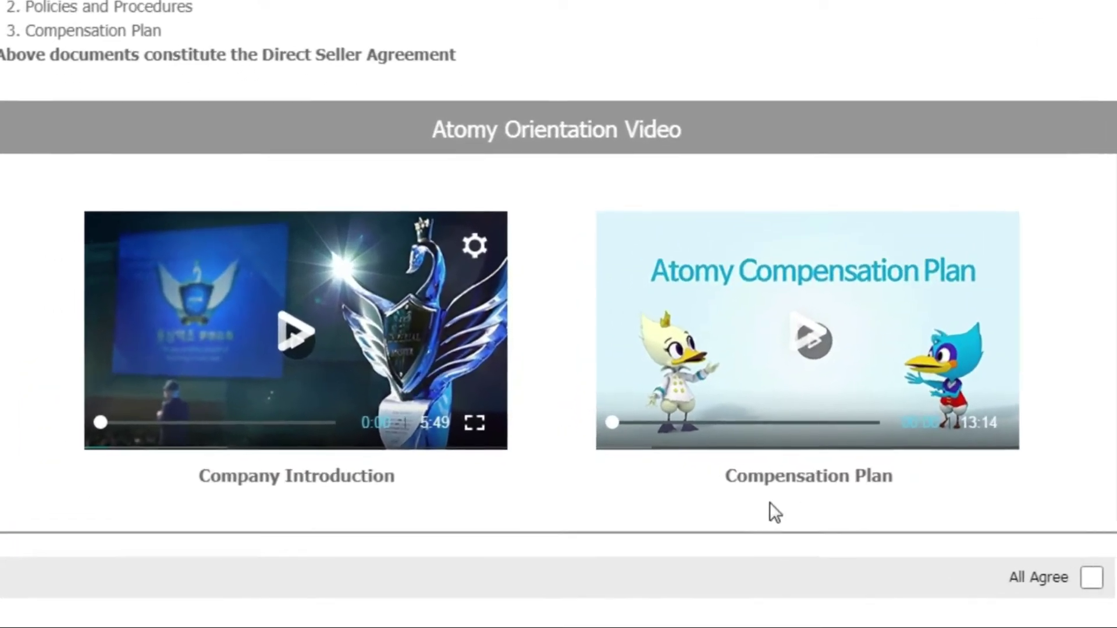
Skim the Company Introduction and Compensation Plan videos, then tick All Agree.
click(280, 323)
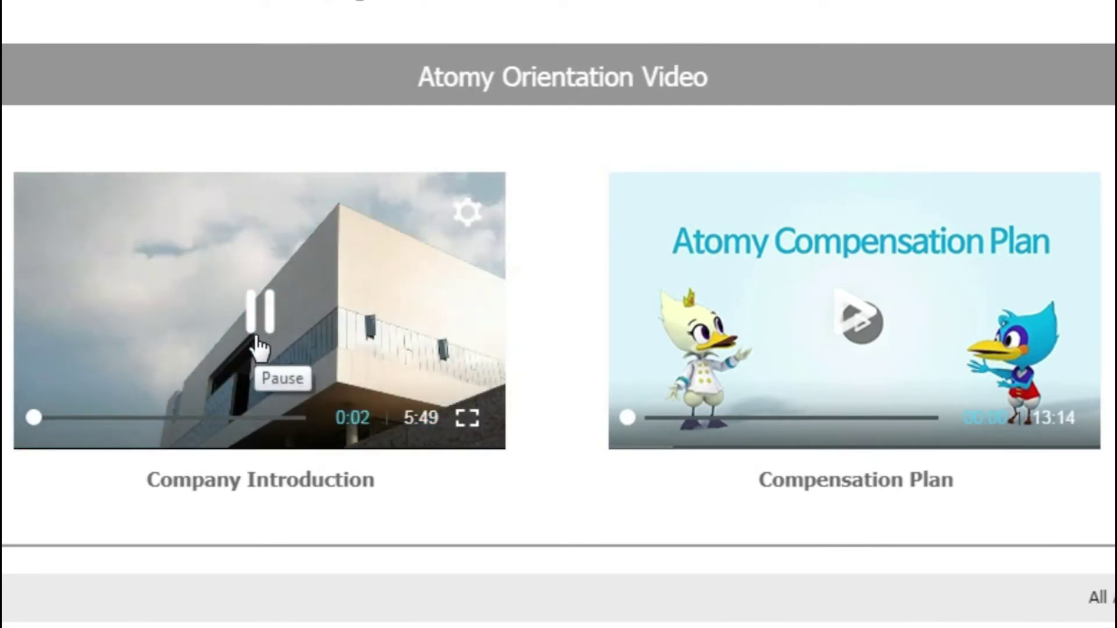
click(184, 418)
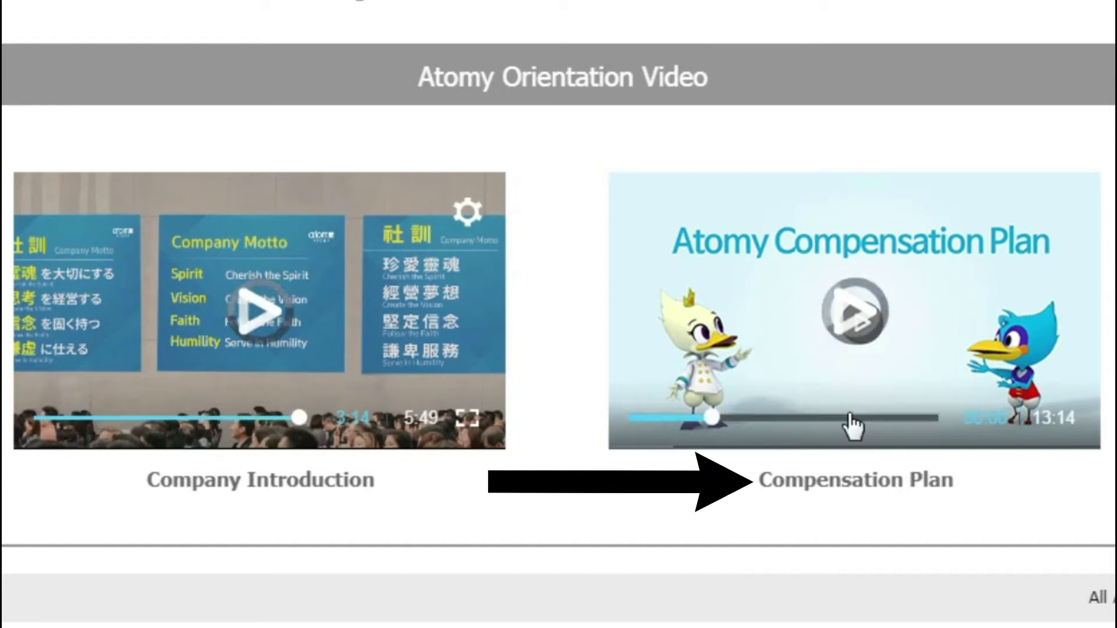
click(851, 418)
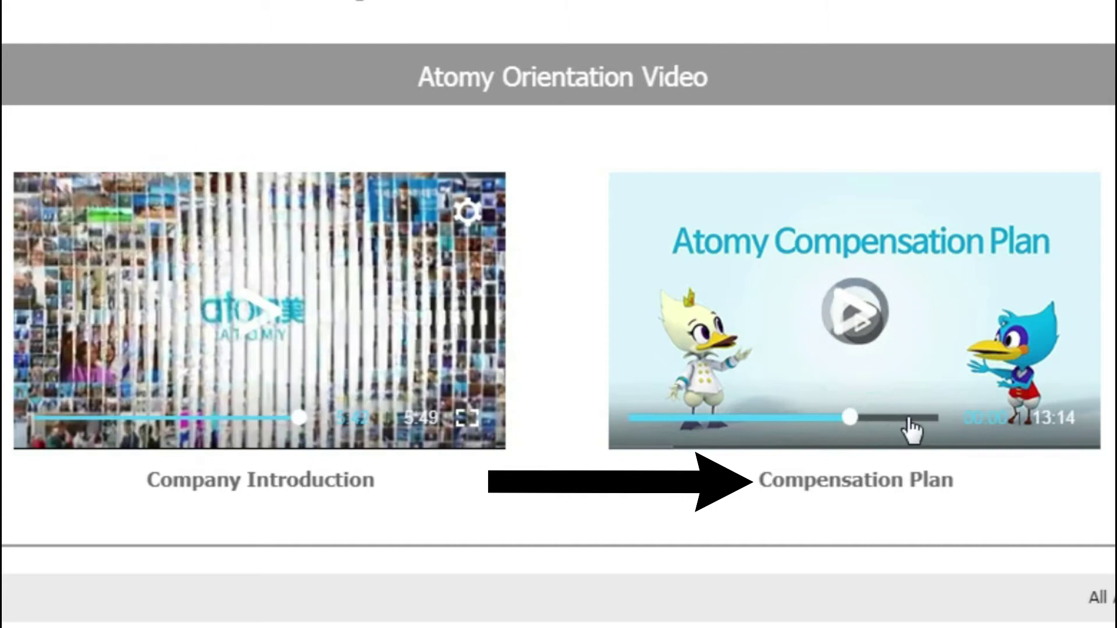
click(909, 419)
click(919, 418)
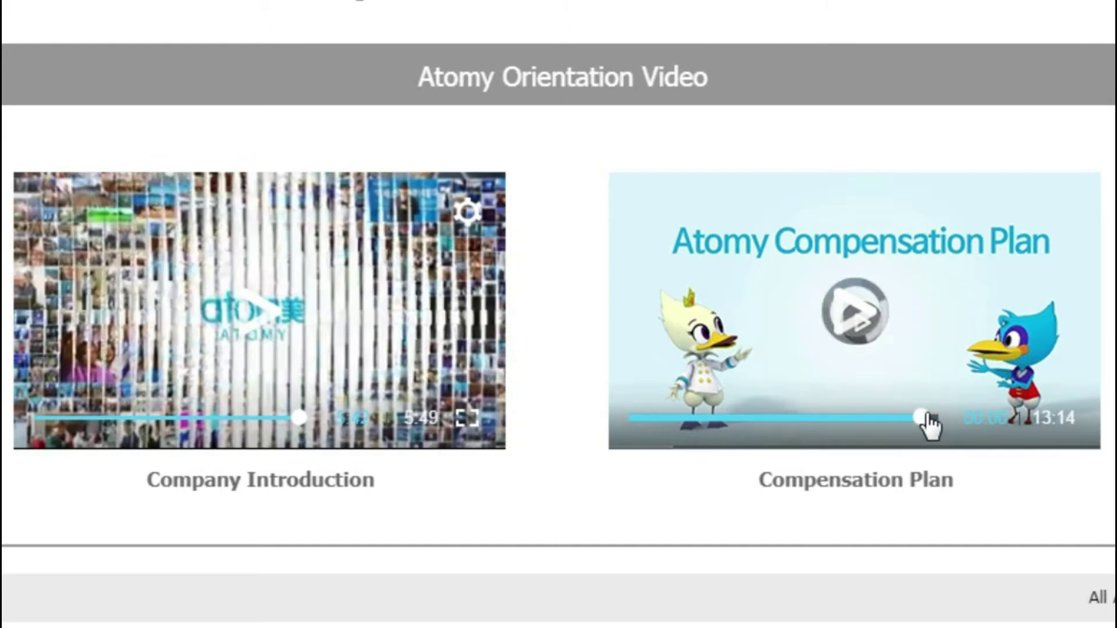
click(937, 366)
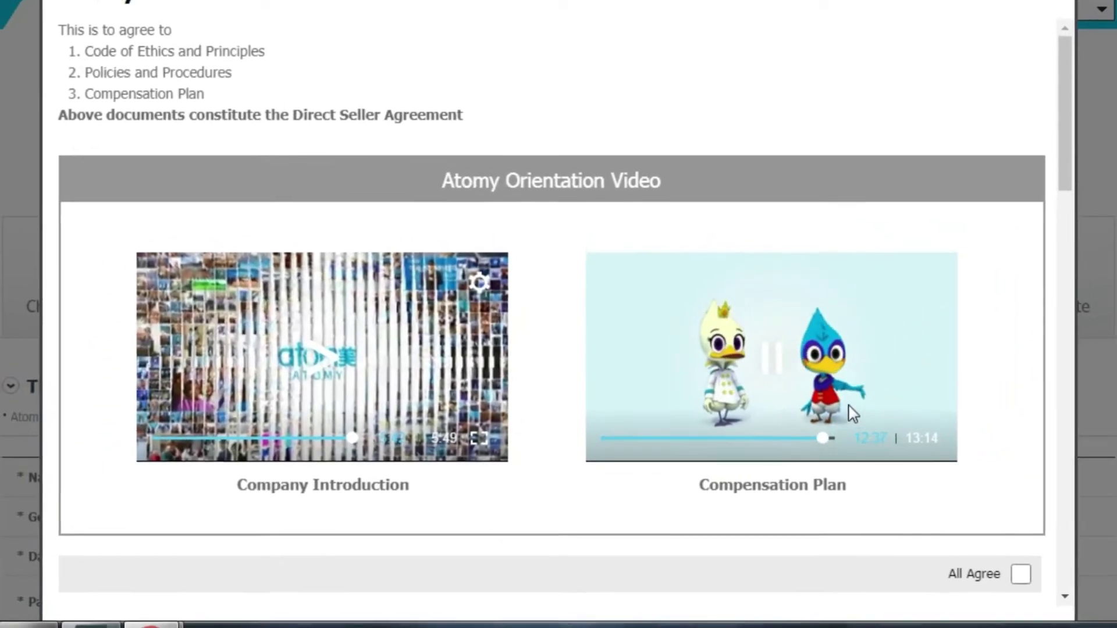
drag(1066, 145, 1071, 194)
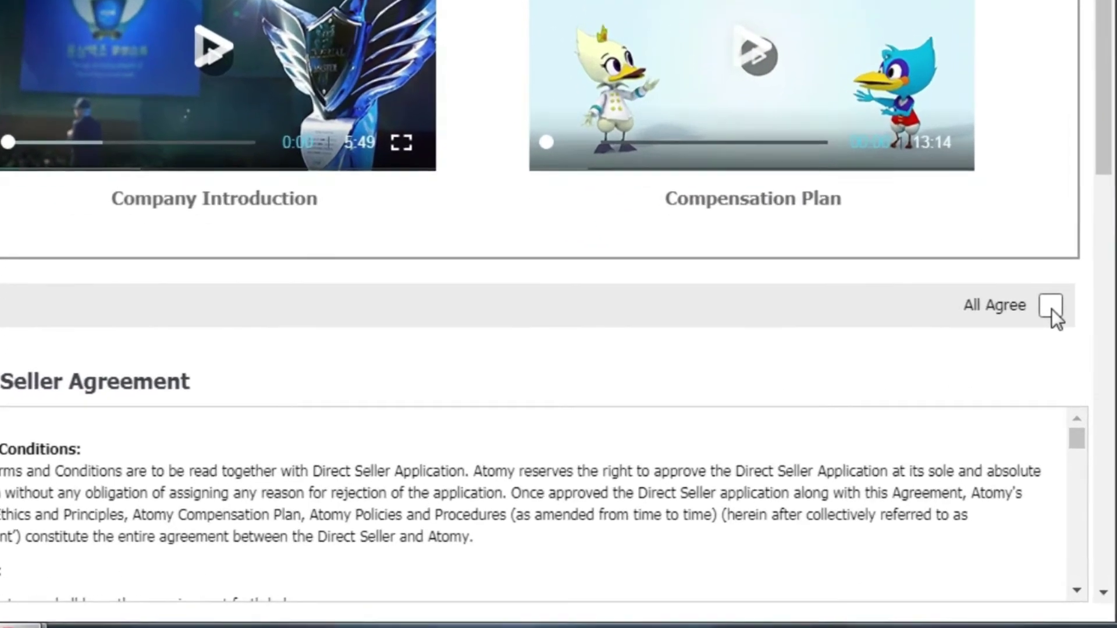
click(996, 339)
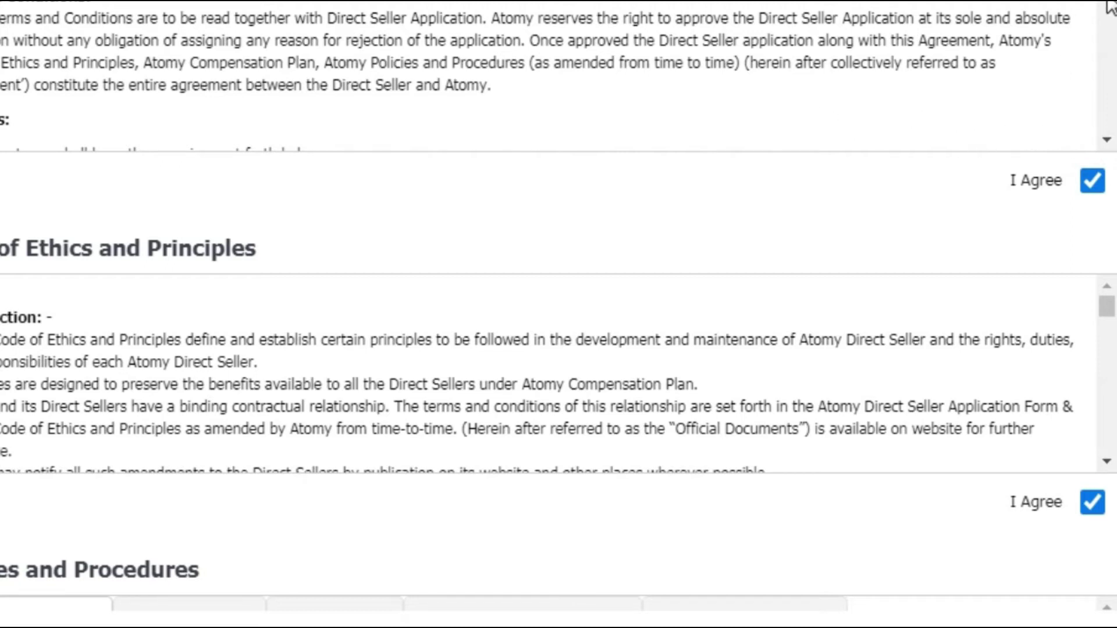
Tick every I Agree box down to the final statement and confirm the agreements.
scroll(1109, 7, down, 5)
drag(1116, 175, 1116, 212)
drag(1107, 131, 1110, 245)
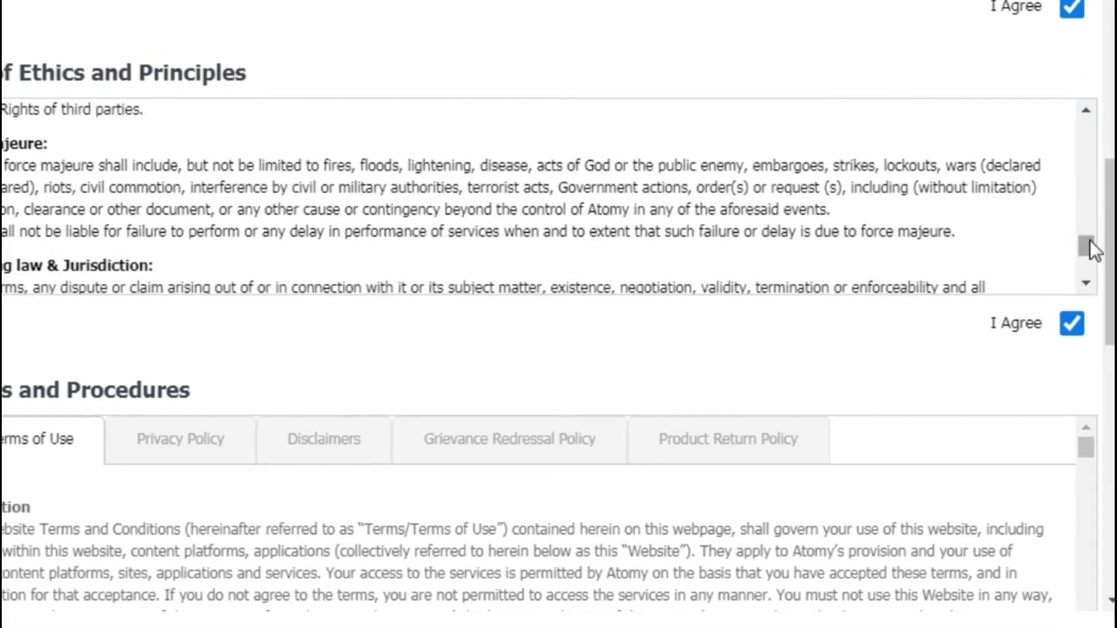
drag(1111, 286, 1111, 334)
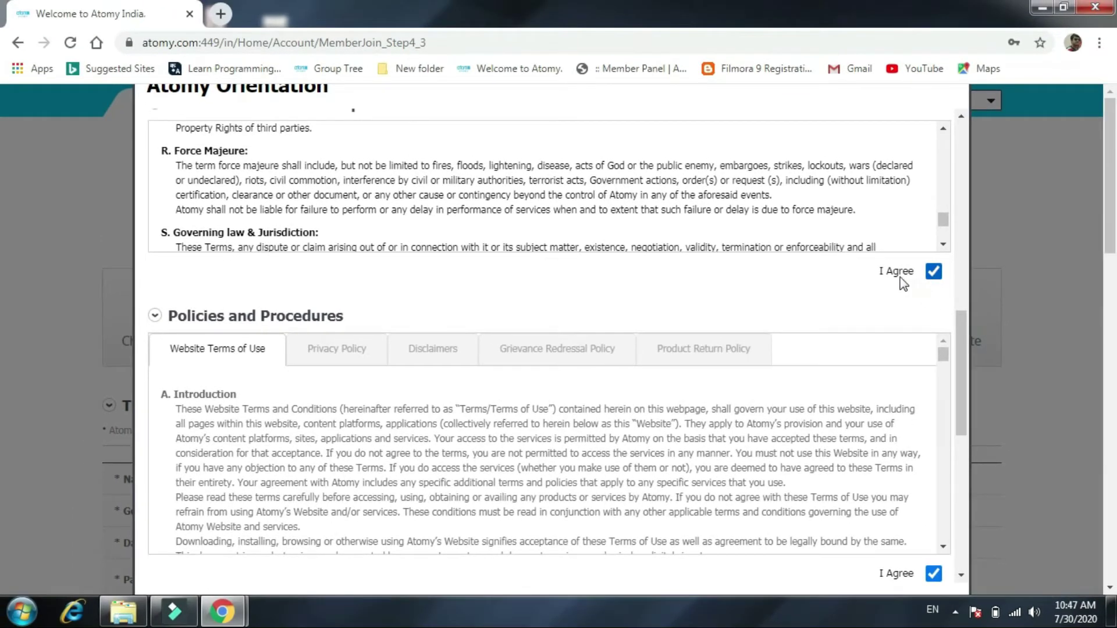
drag(963, 381, 963, 561)
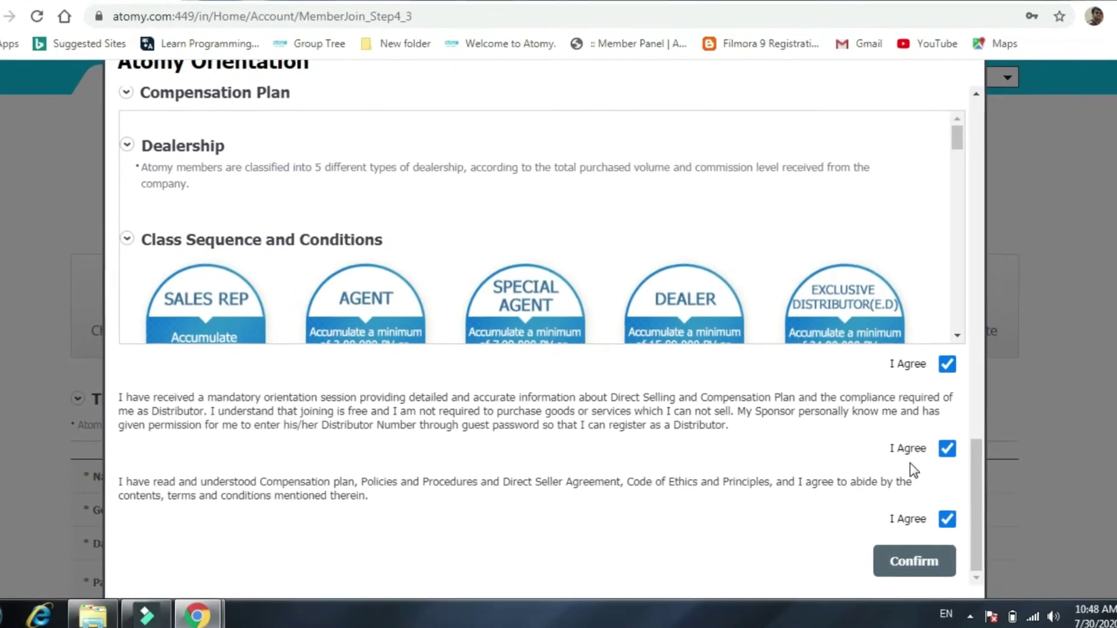
drag(982, 466, 1067, 525)
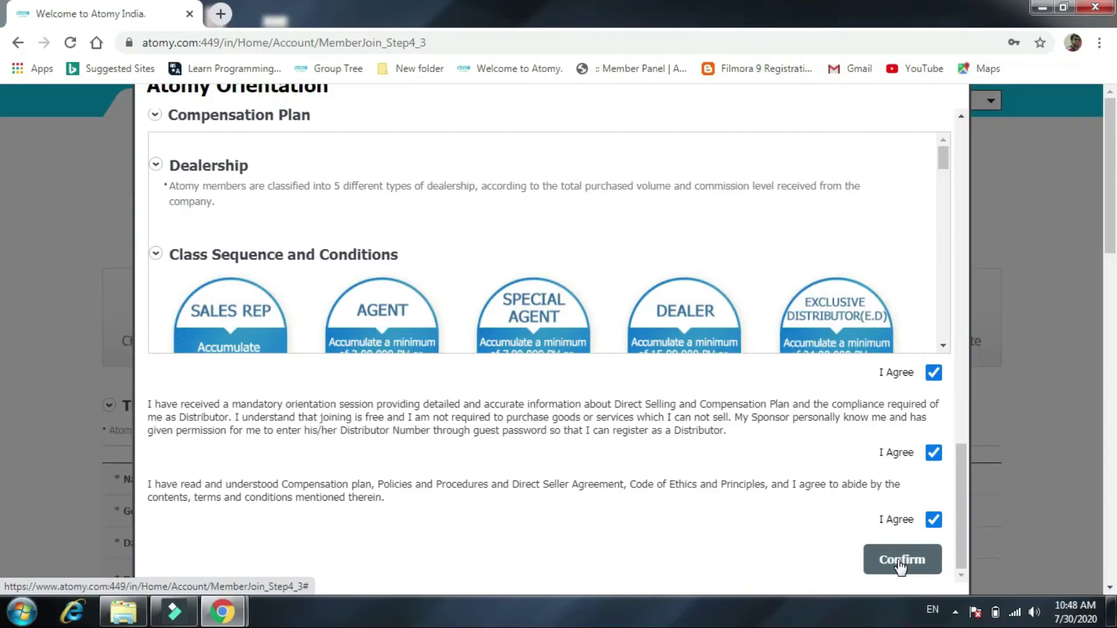
click(906, 550)
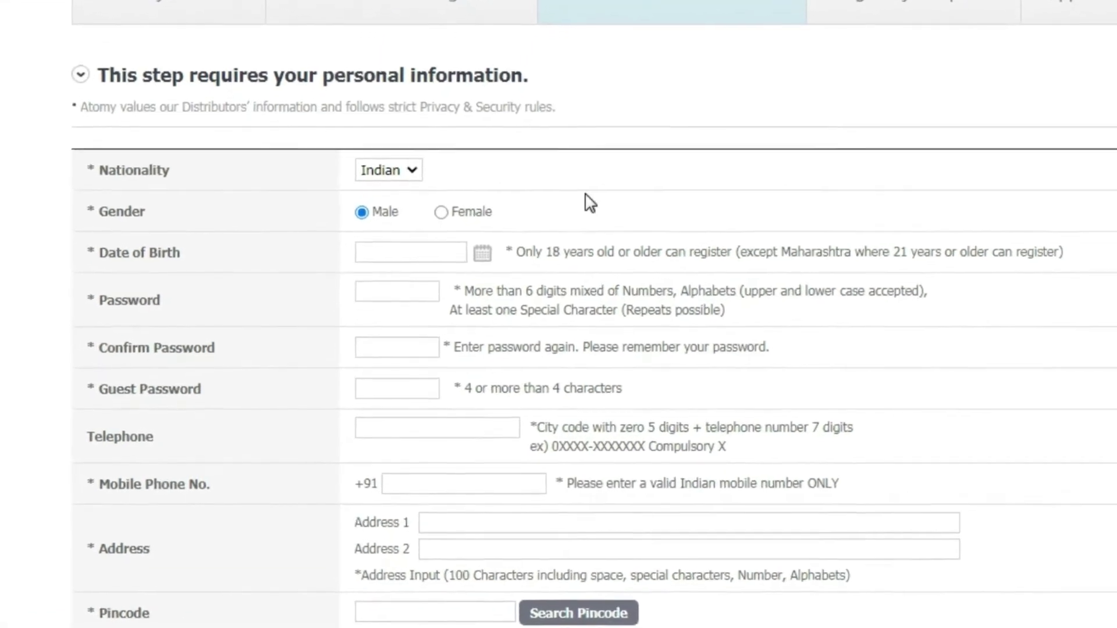
Pick 13 October 1996 as the date of birth in the calendar.
click(445, 251)
click(534, 215)
click(455, 214)
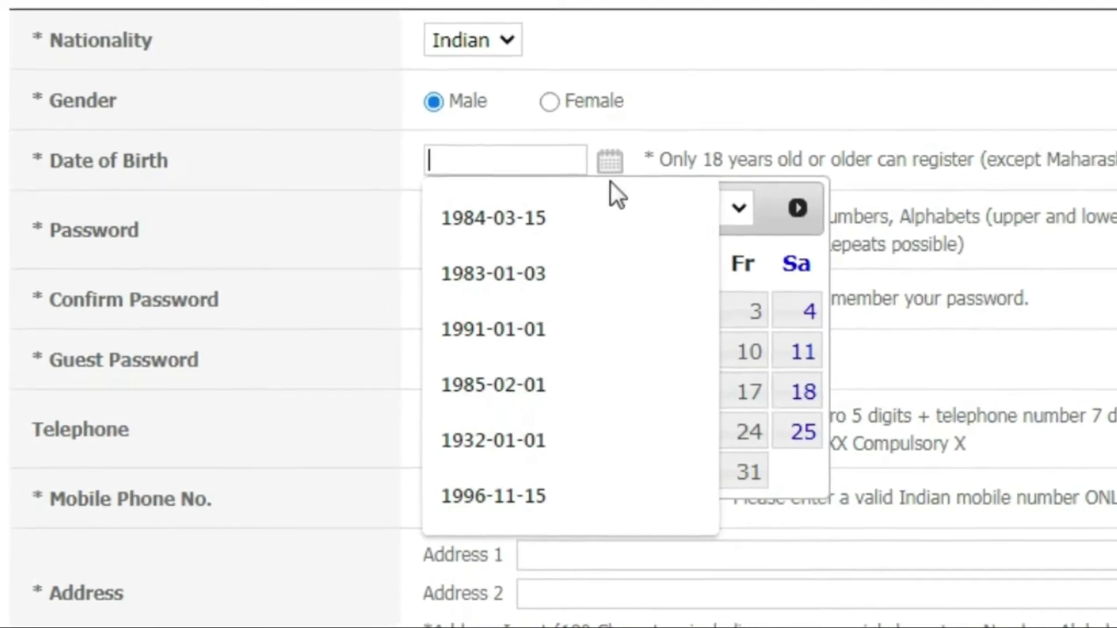
click(610, 161)
click(738, 208)
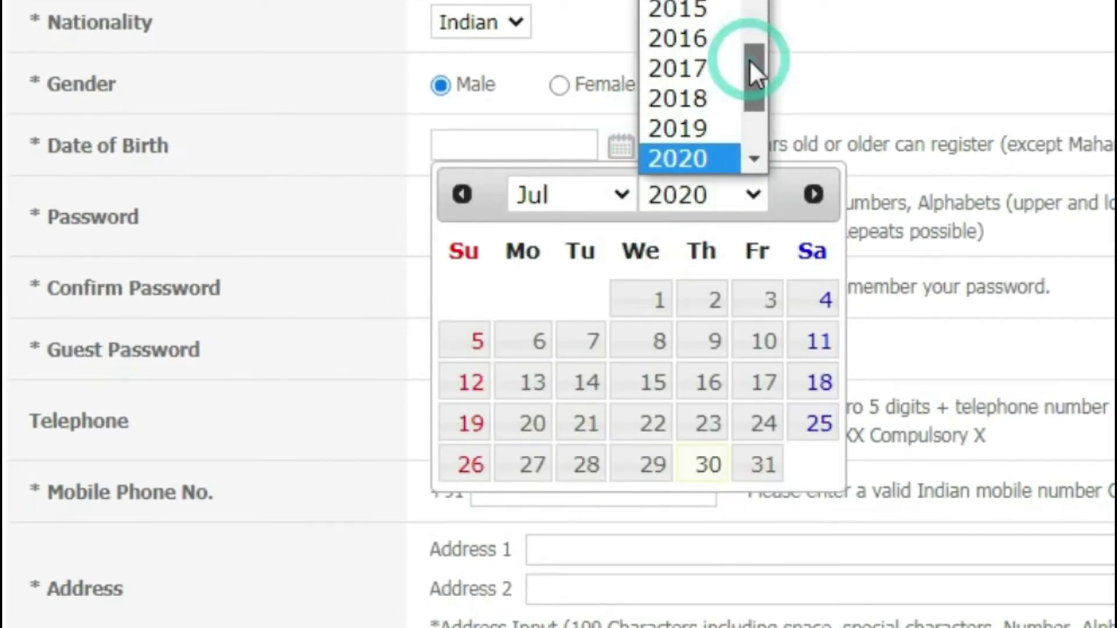
drag(751, 64, 752, 7)
click(693, 68)
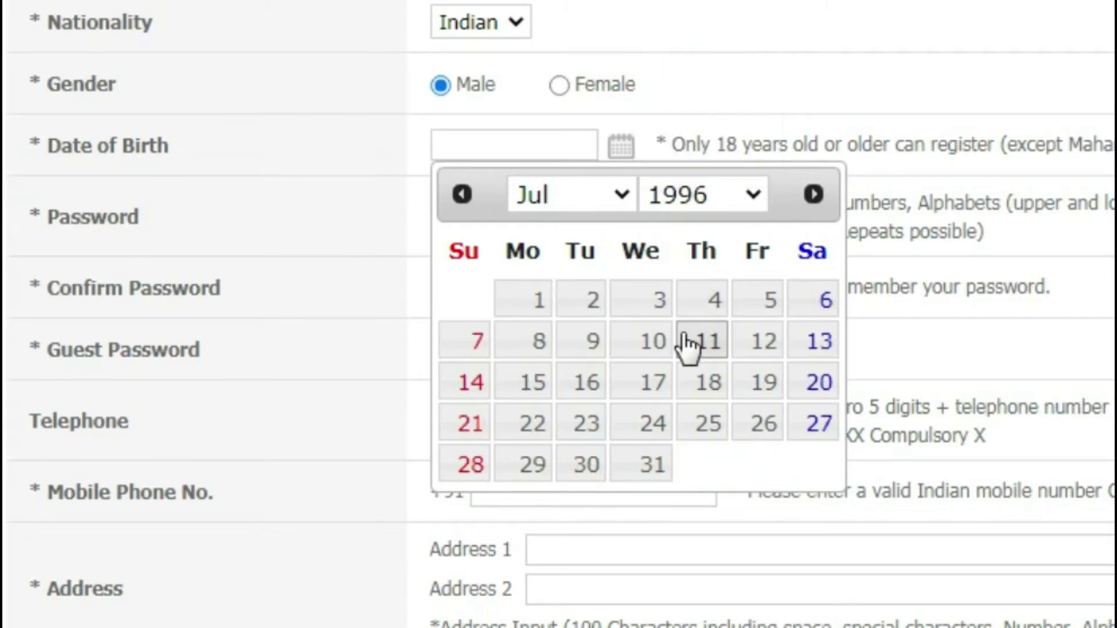
click(617, 197)
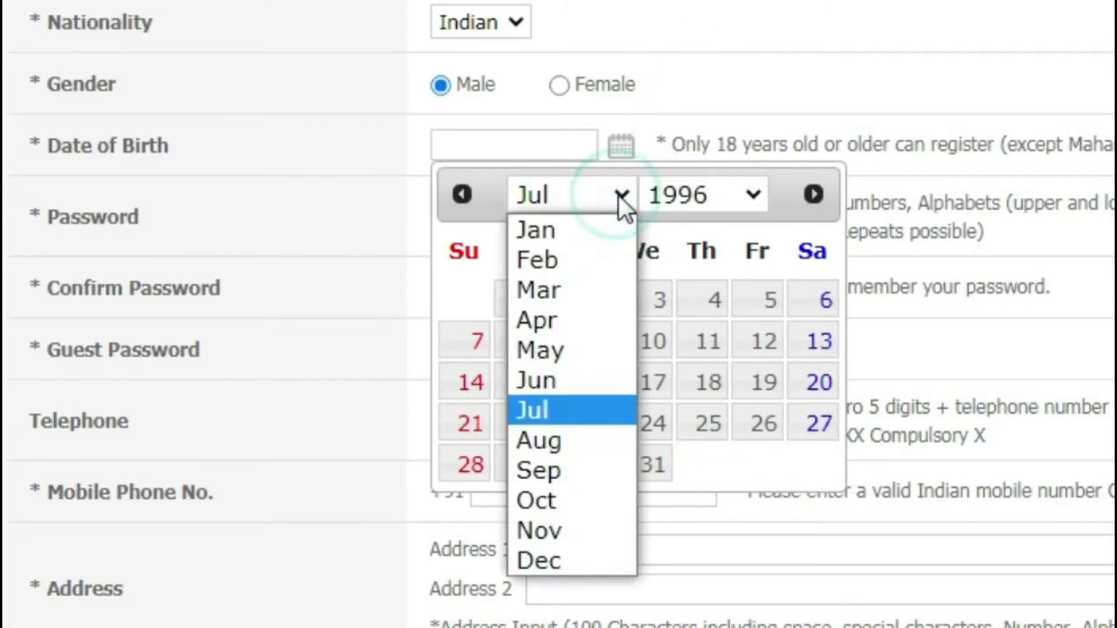
click(559, 500)
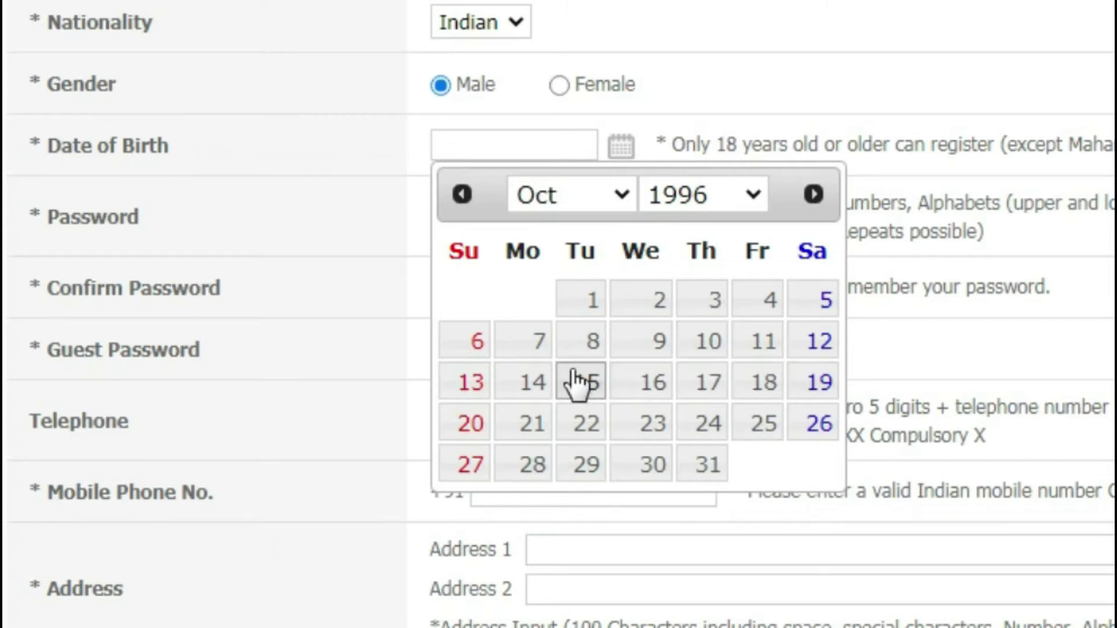
click(469, 385)
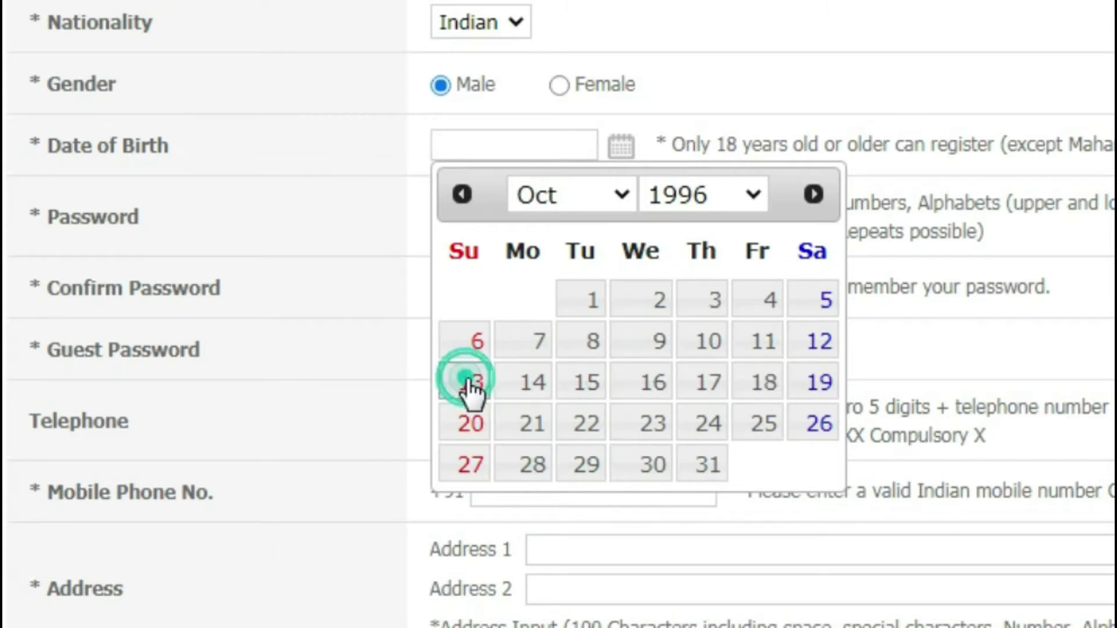
click(471, 205)
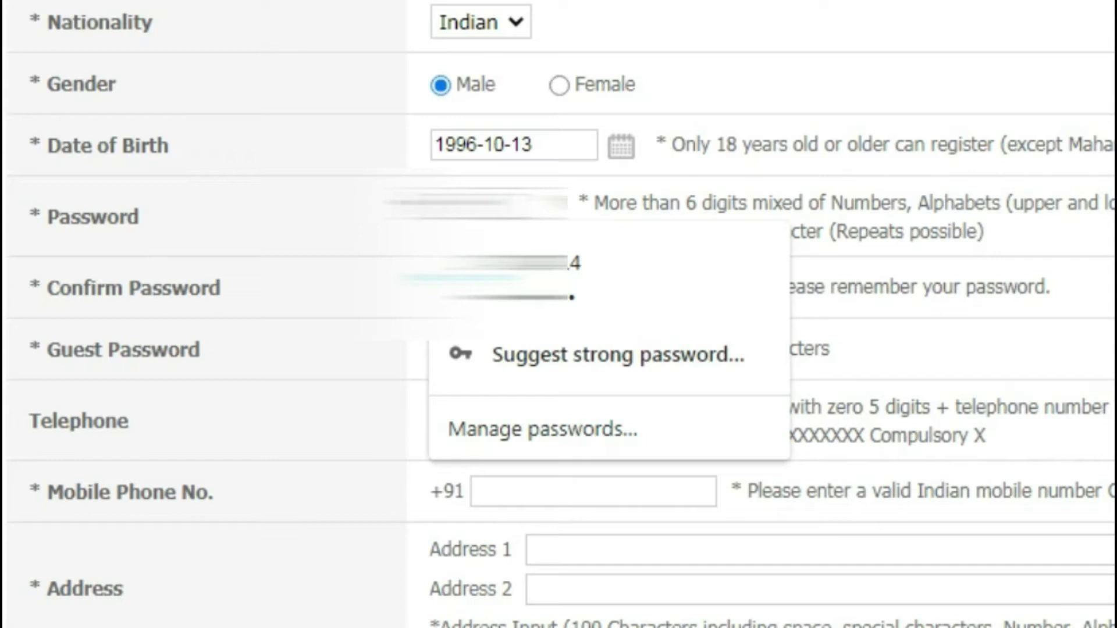
Enter the account password and its matching confirmation.
key(BackSpace)
key(BackSpace)
key(BackSpace)
key(BackSpace)
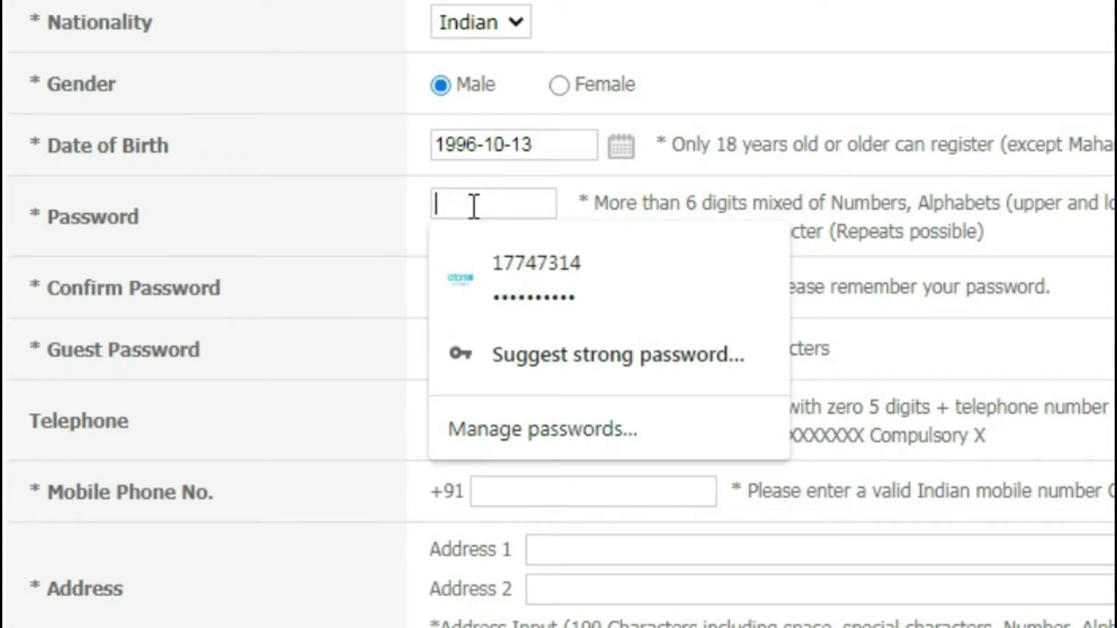
text(a)
key(BackSpace)
text(aaaaaaaaaaa)
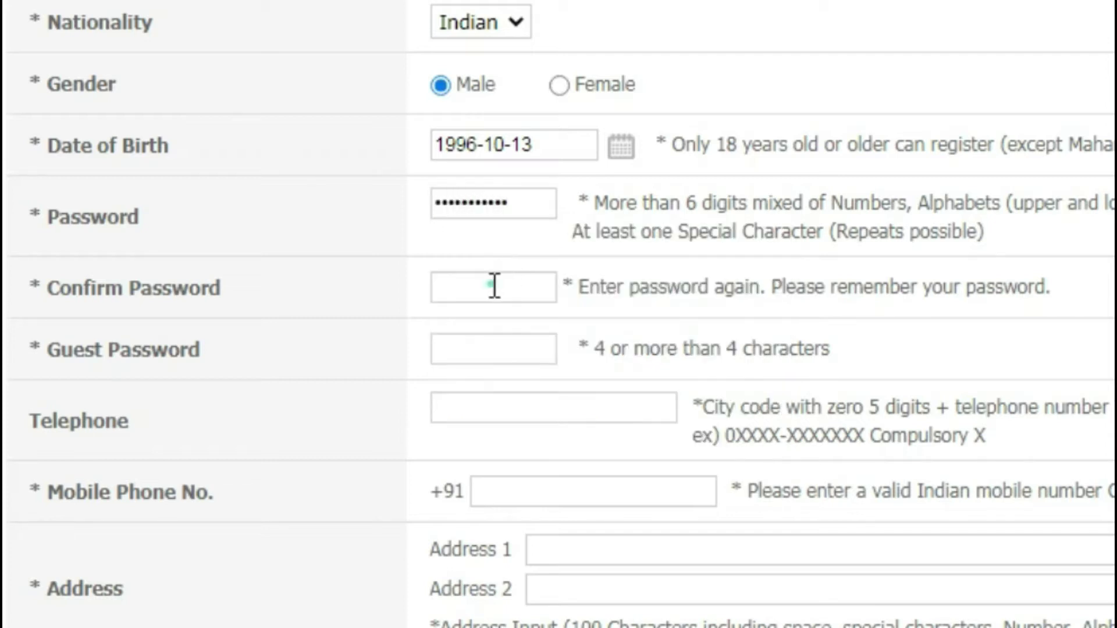
click(495, 287)
text(aaaaaaaaaaaa)
Fill in the guest password field.
click(517, 351)
click(517, 345)
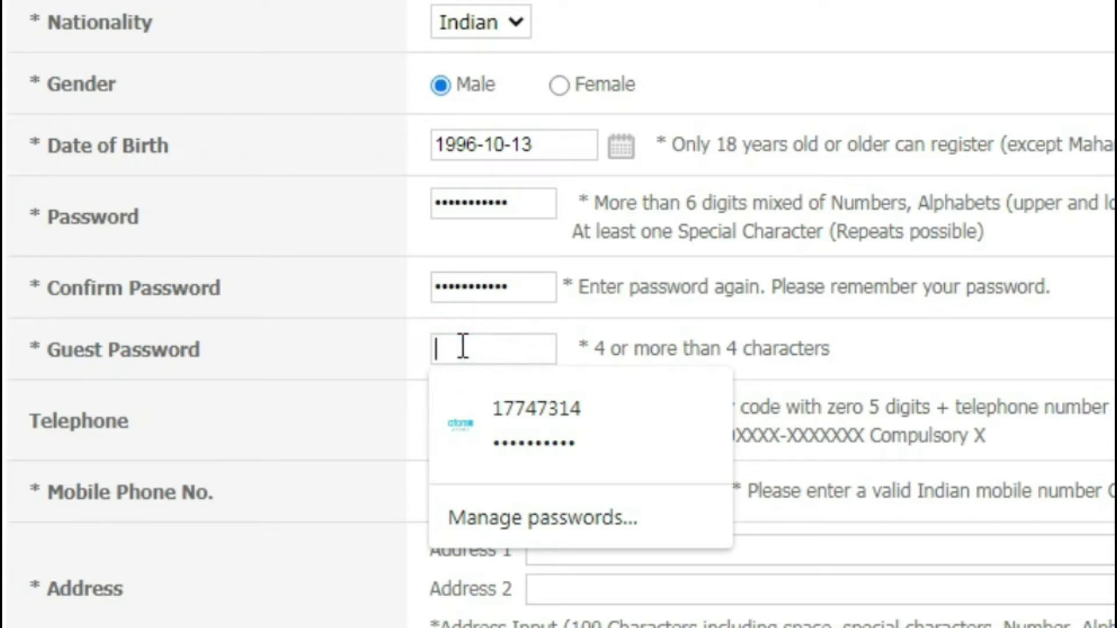
text(123456)
Enter the applicant's telephone number and mobile phone number.
click(546, 409)
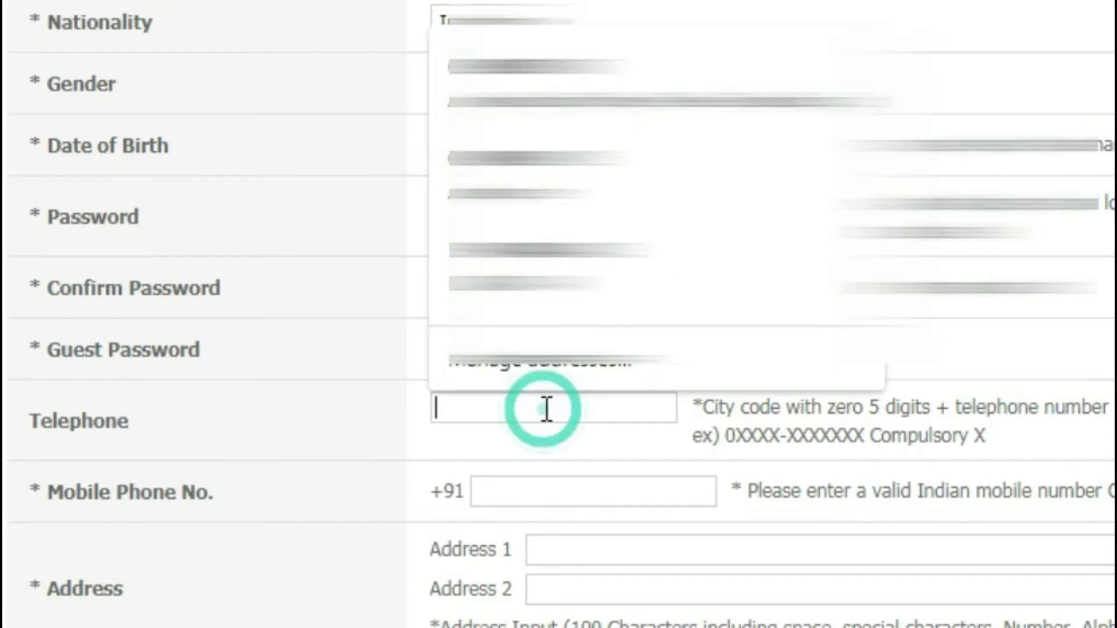
click(546, 409)
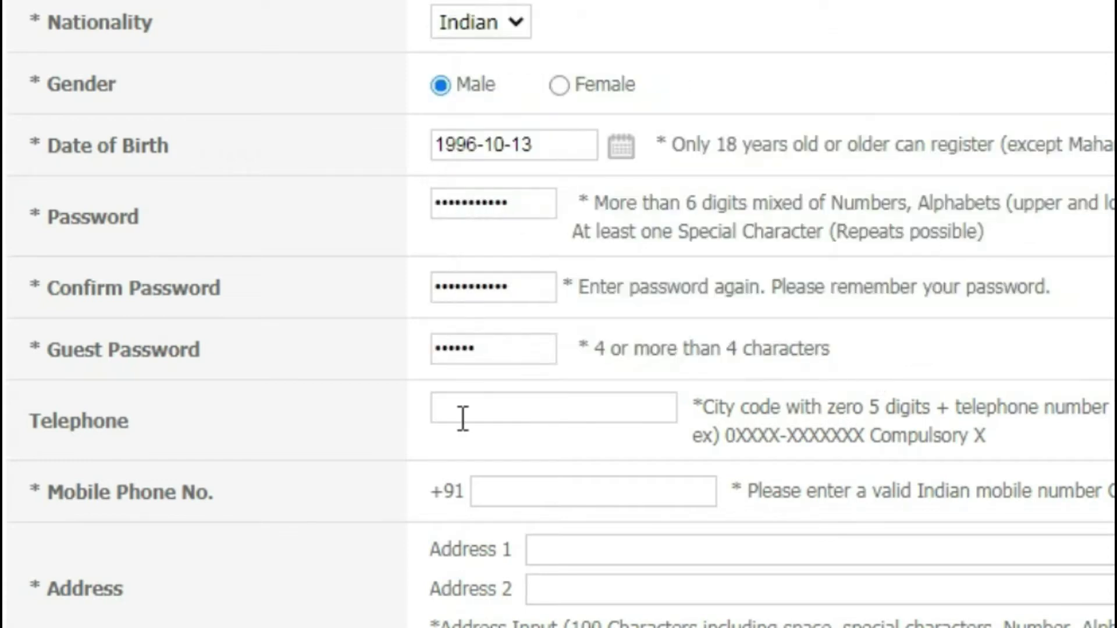
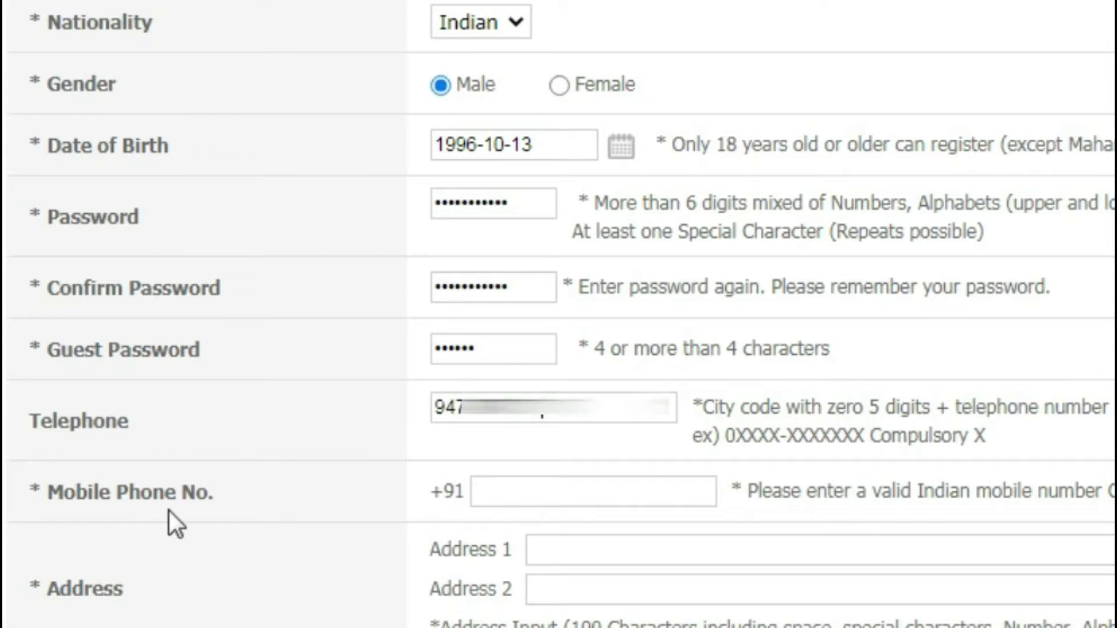
click(534, 494)
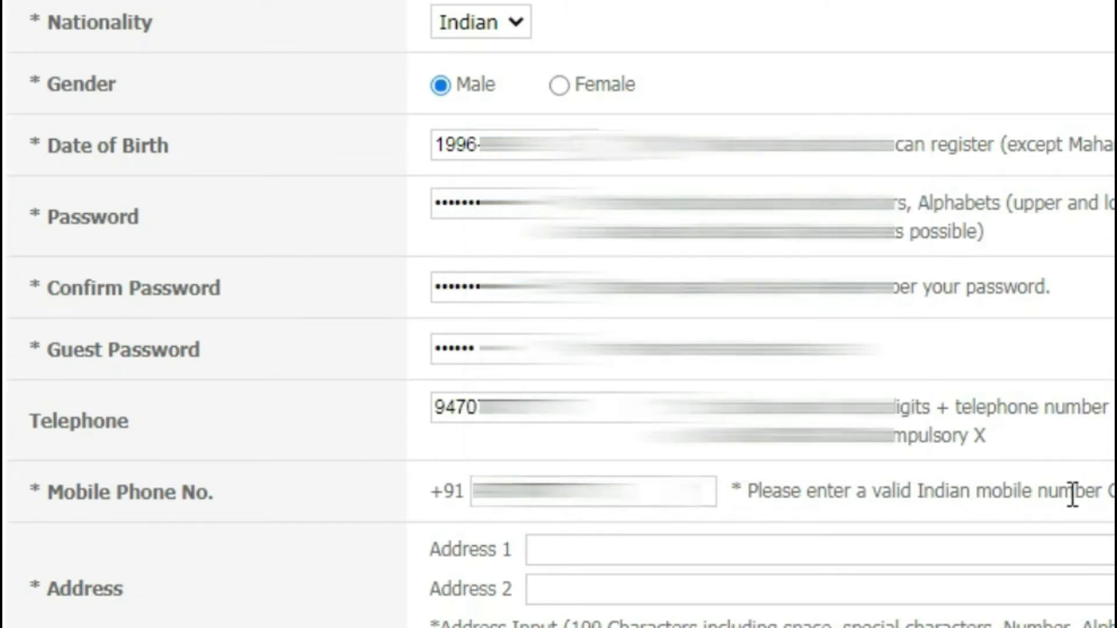
scroll(666, 548, down, 3)
triple_click(51, 427)
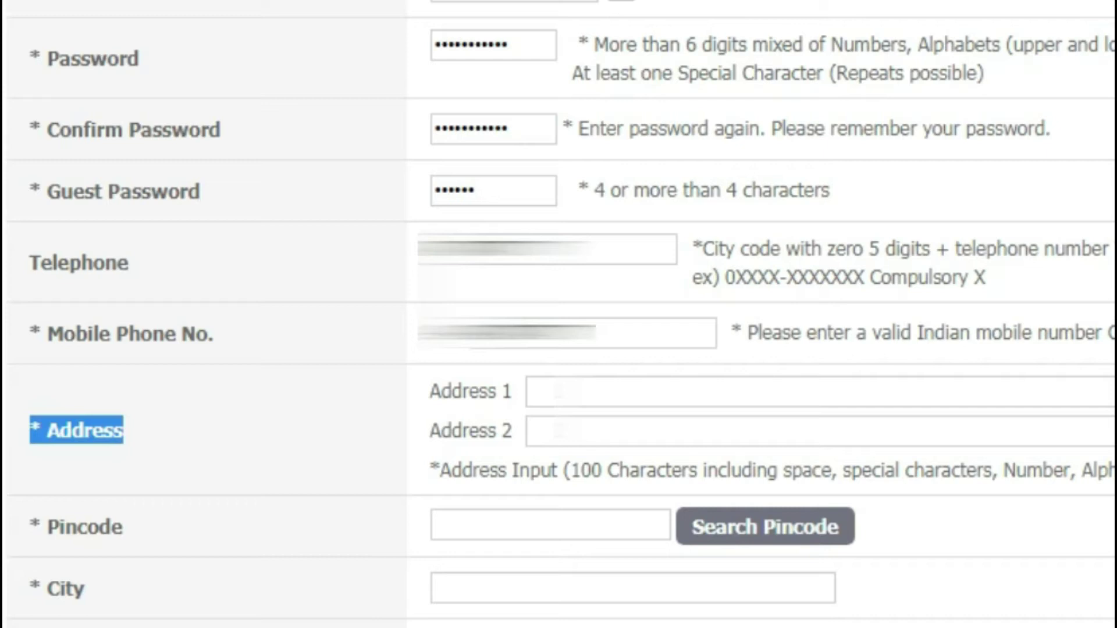
Fill in Address 1 and Address 2 with the applicant's address lines.
click(582, 391)
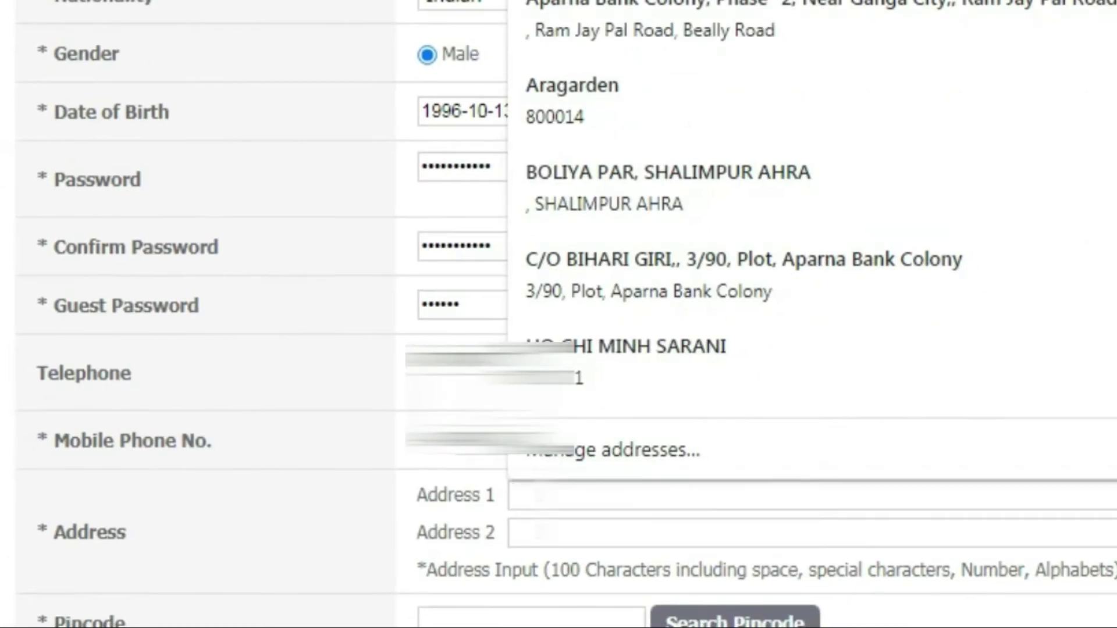
text(S/o)
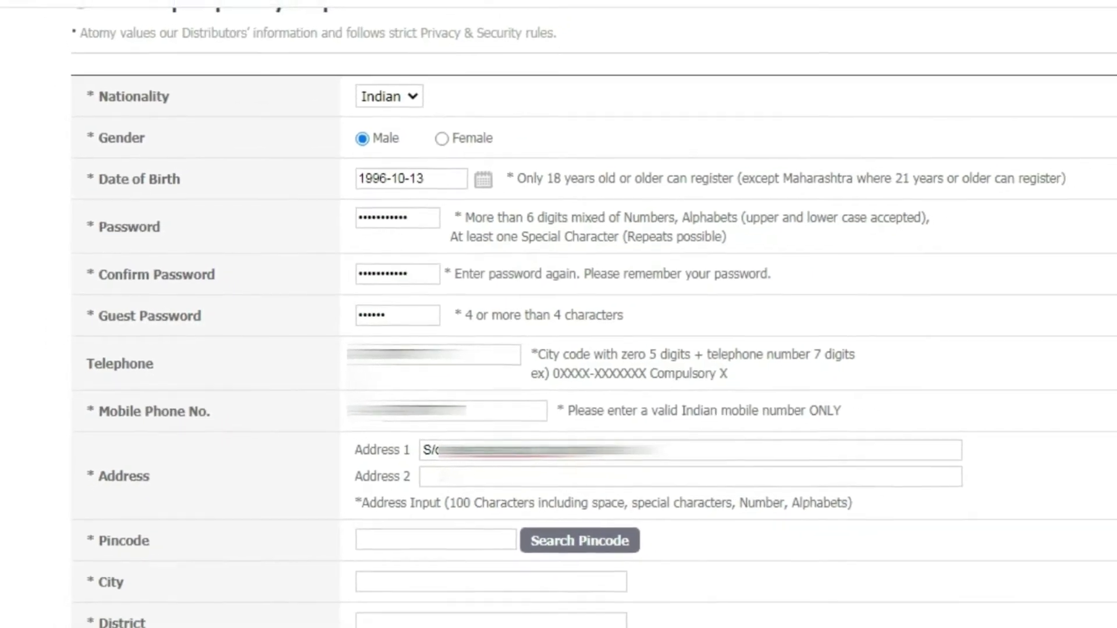
click(466, 473)
text(Ch)
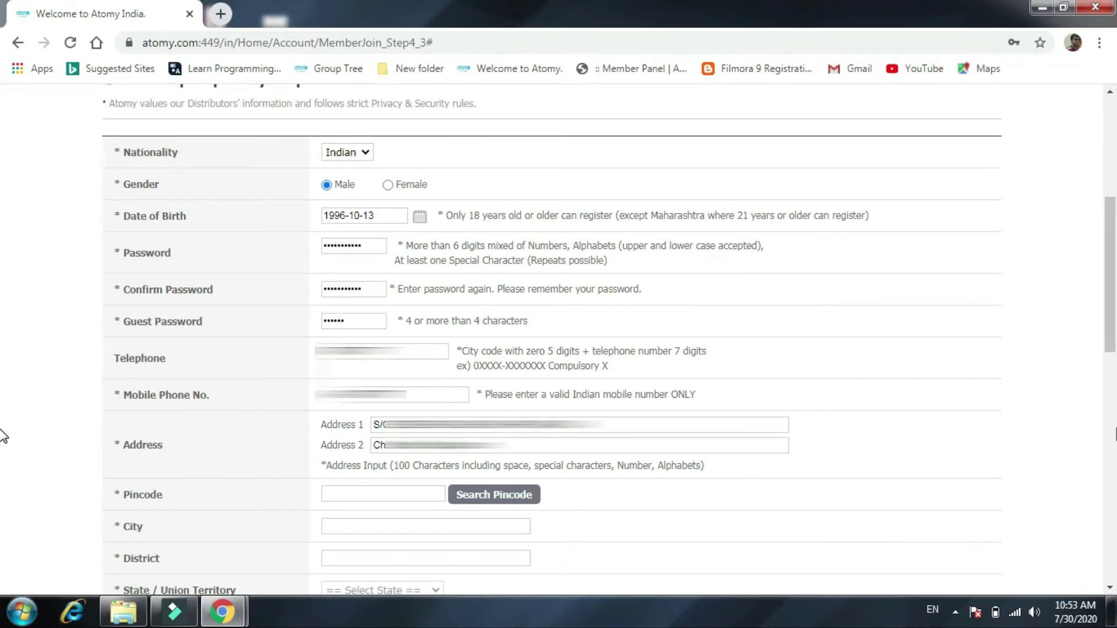
text(.....)
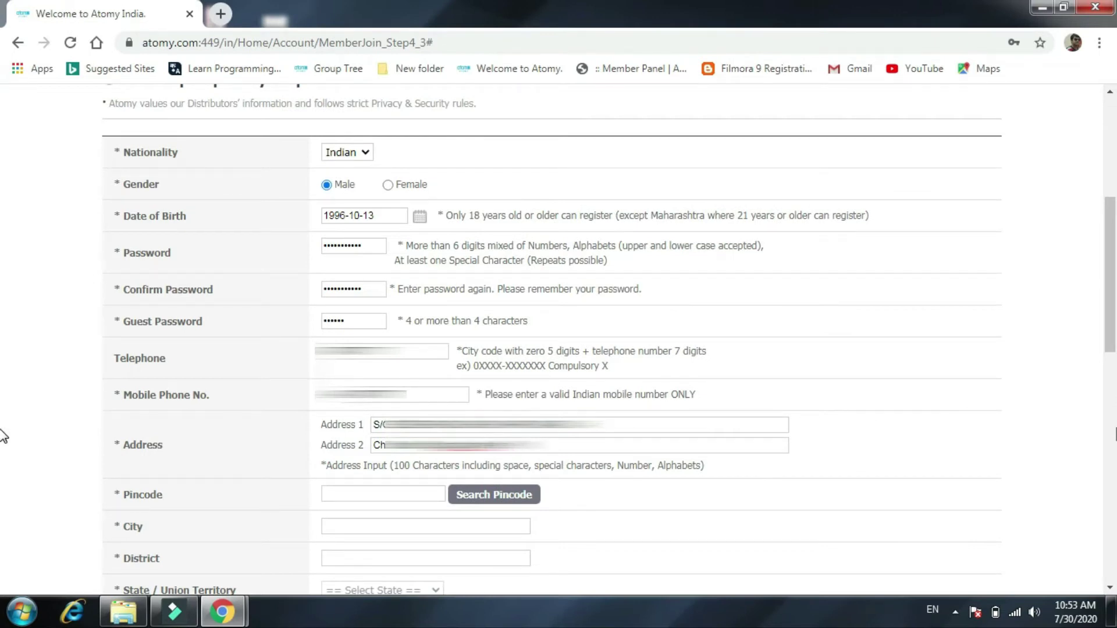
text(.........)
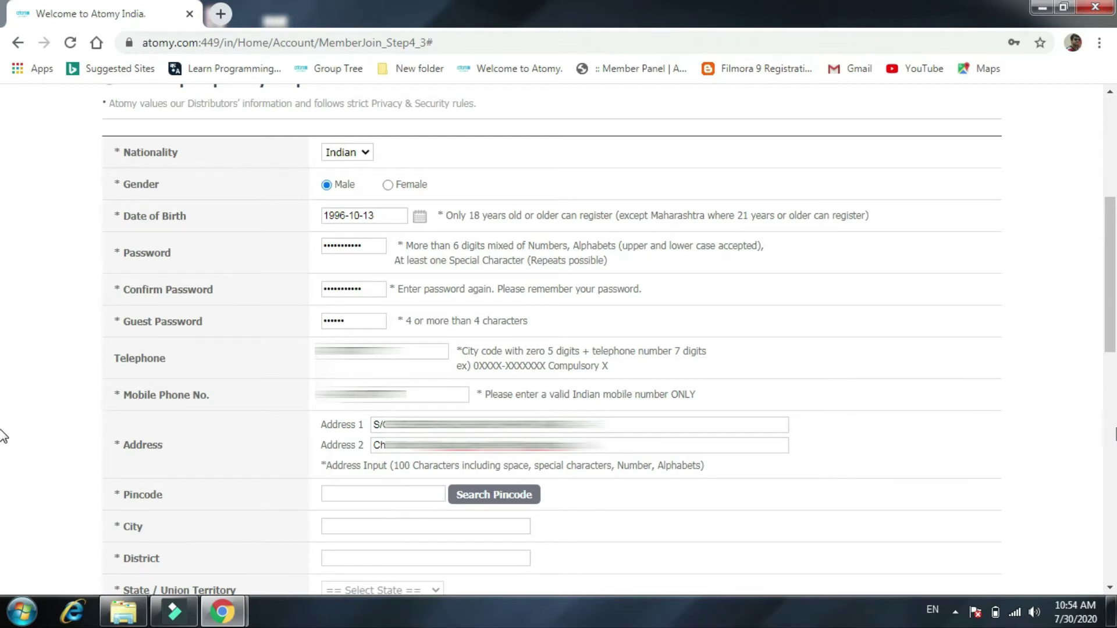
Enter the applicant's pincode in the pincode lookup window.
click(393, 490)
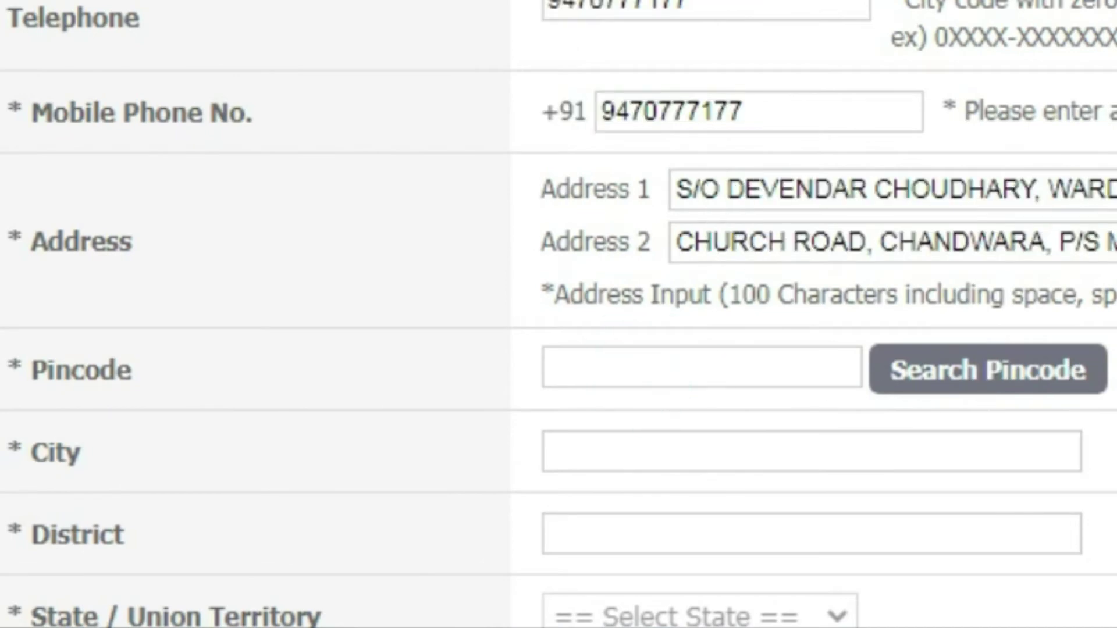
click(1015, 386)
text(842)
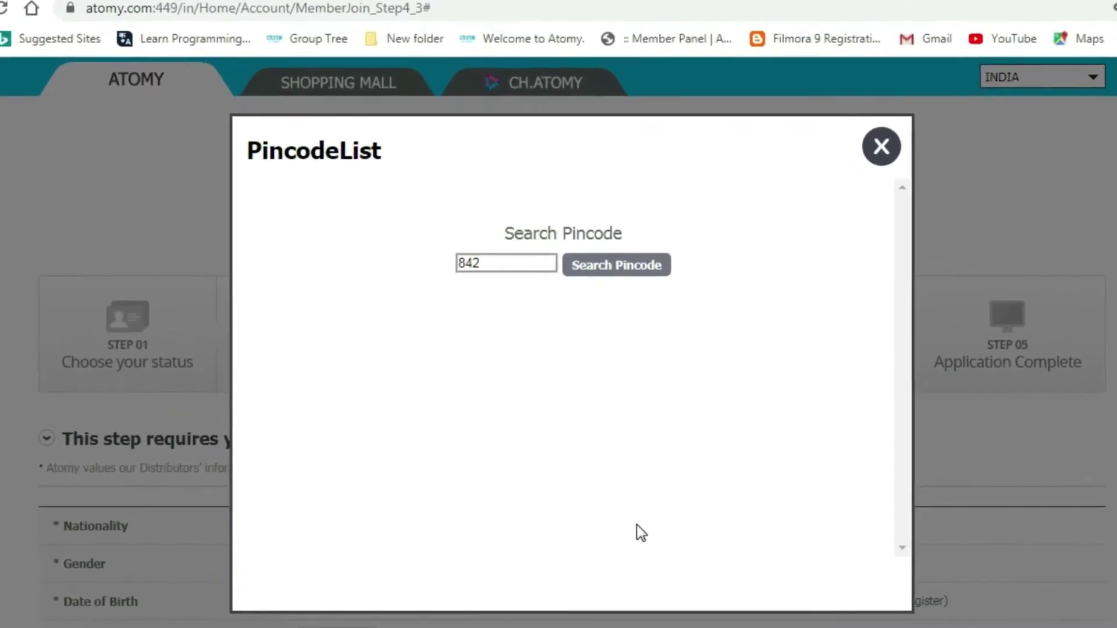
text(002)
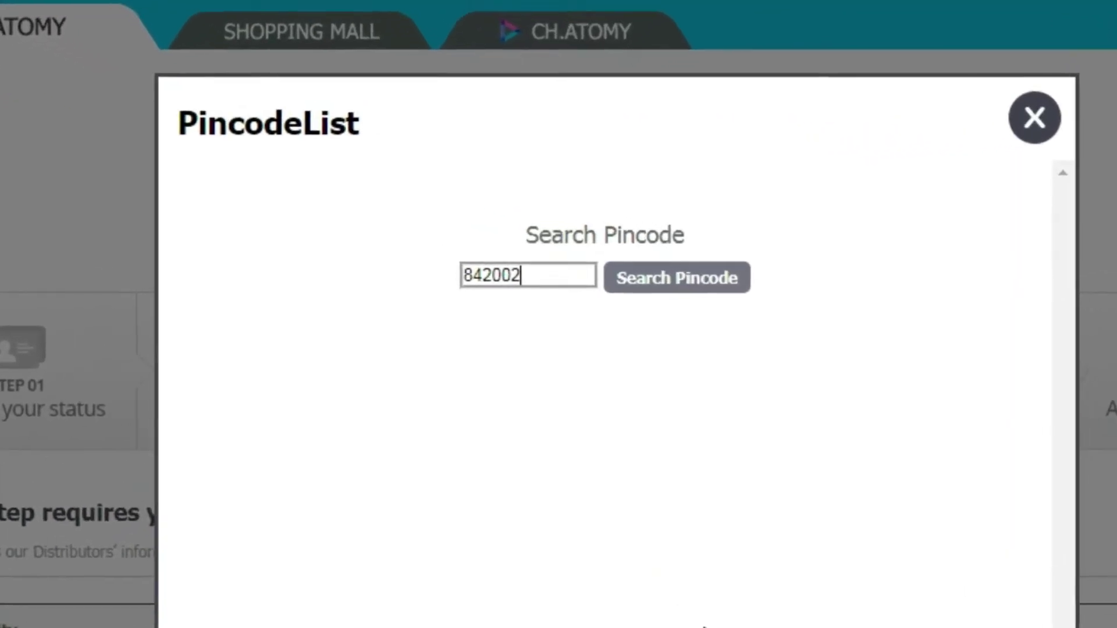
Search the pincode and select the matching result to auto-fill city, district and state.
click(680, 276)
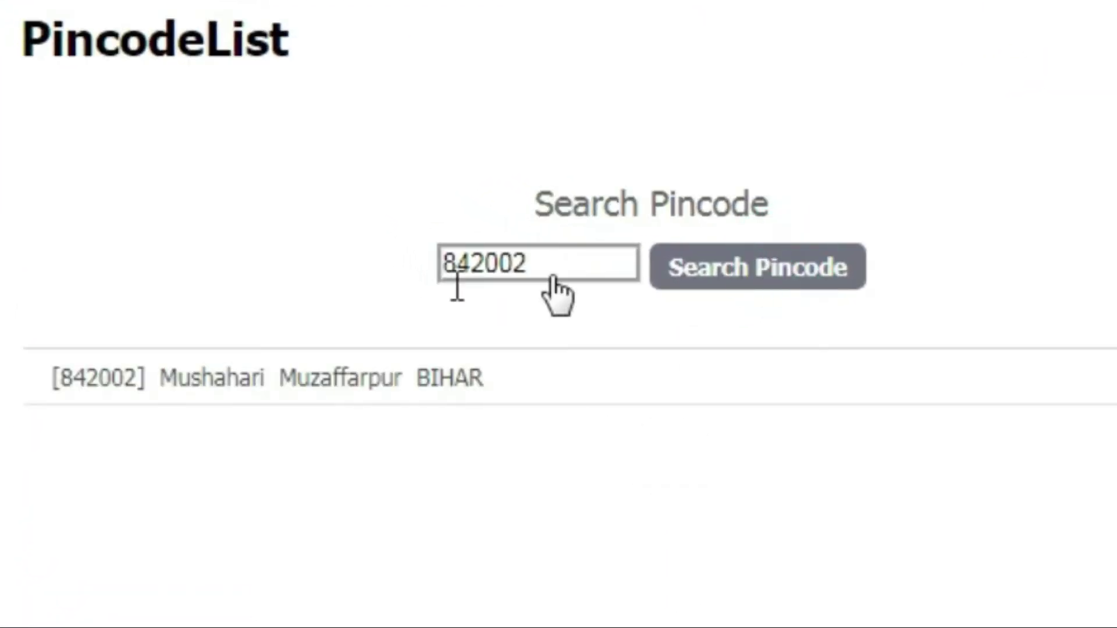
click(240, 384)
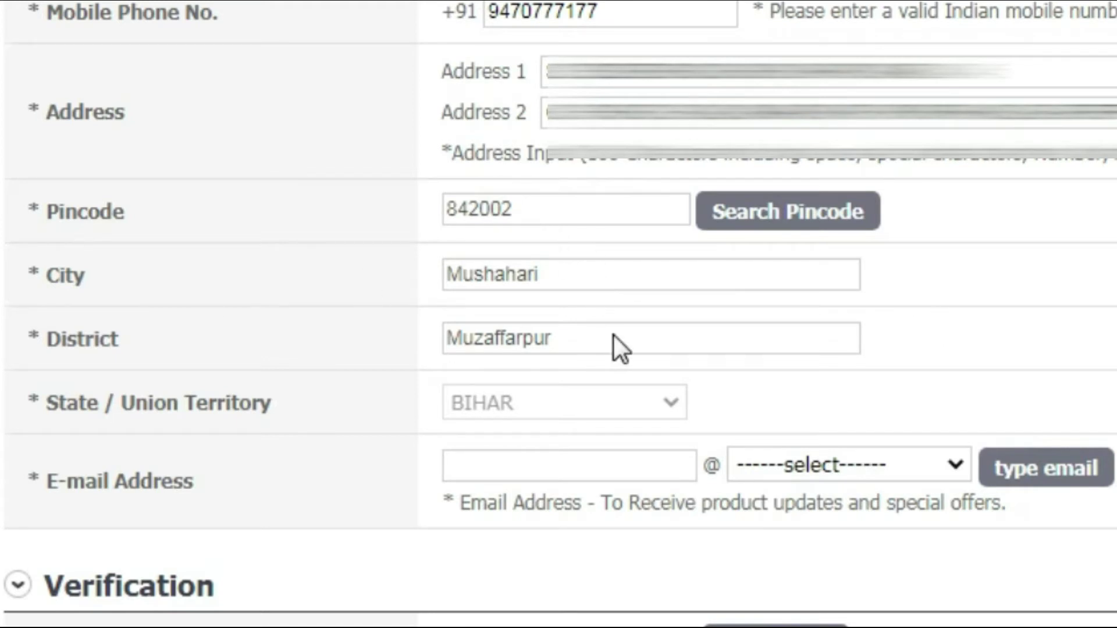
Enter the applicant's e-mail name with gmail.com domain and agree to confirmation emails.
click(593, 463)
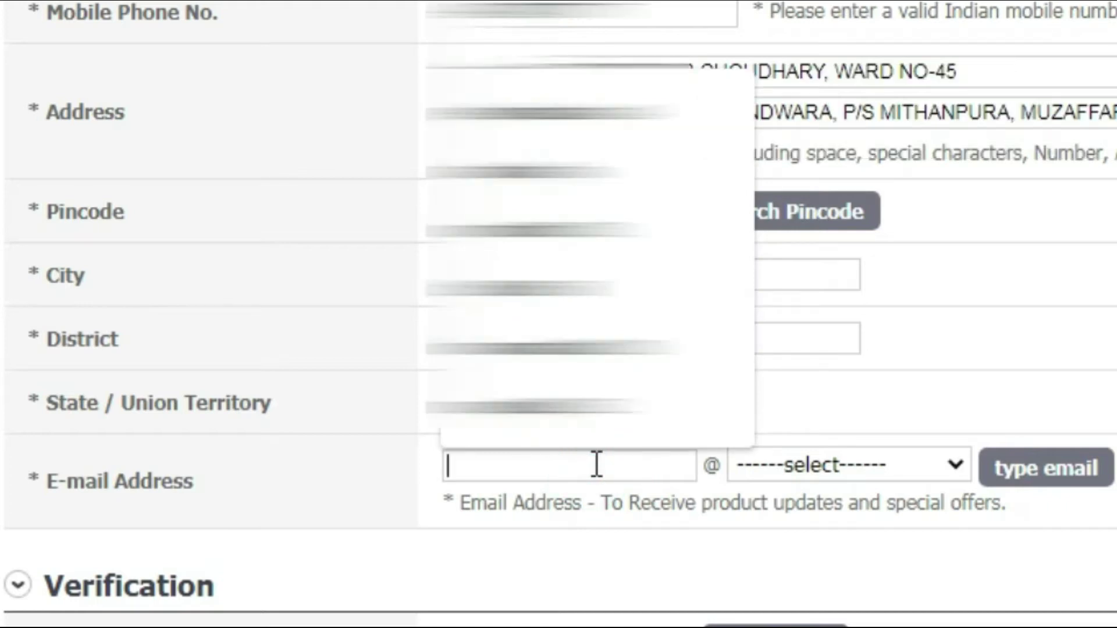
click(637, 514)
click(910, 466)
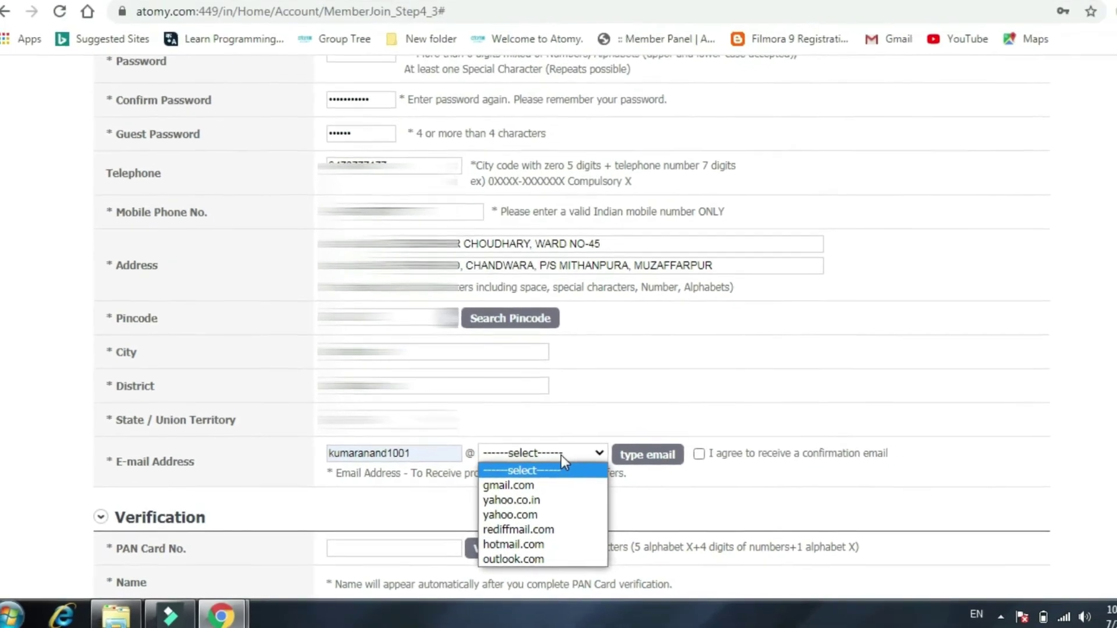
click(558, 483)
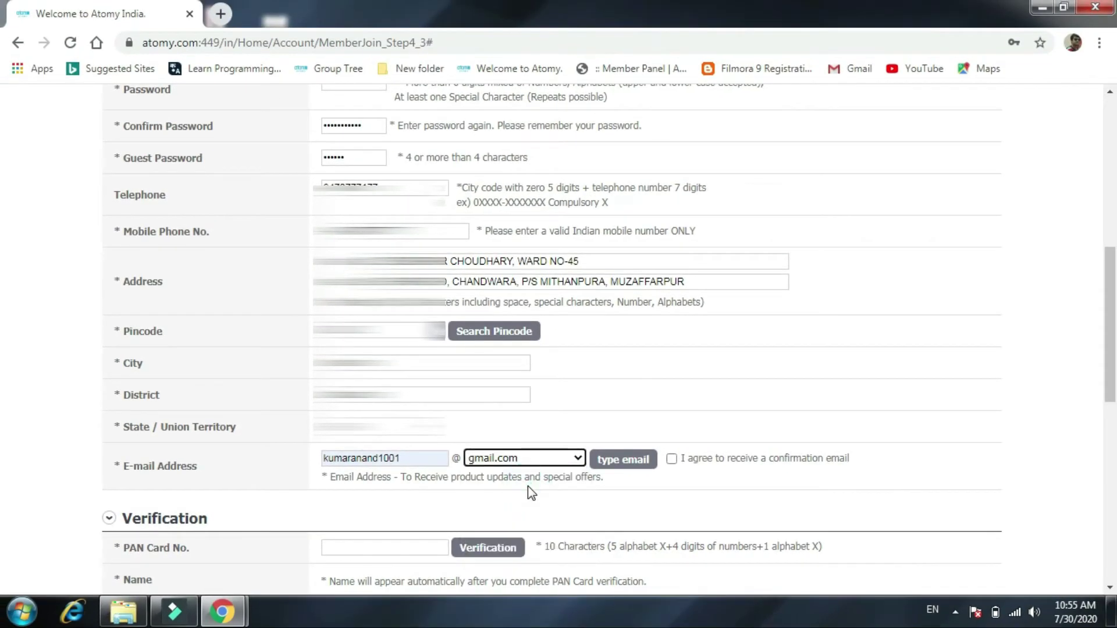
click(671, 459)
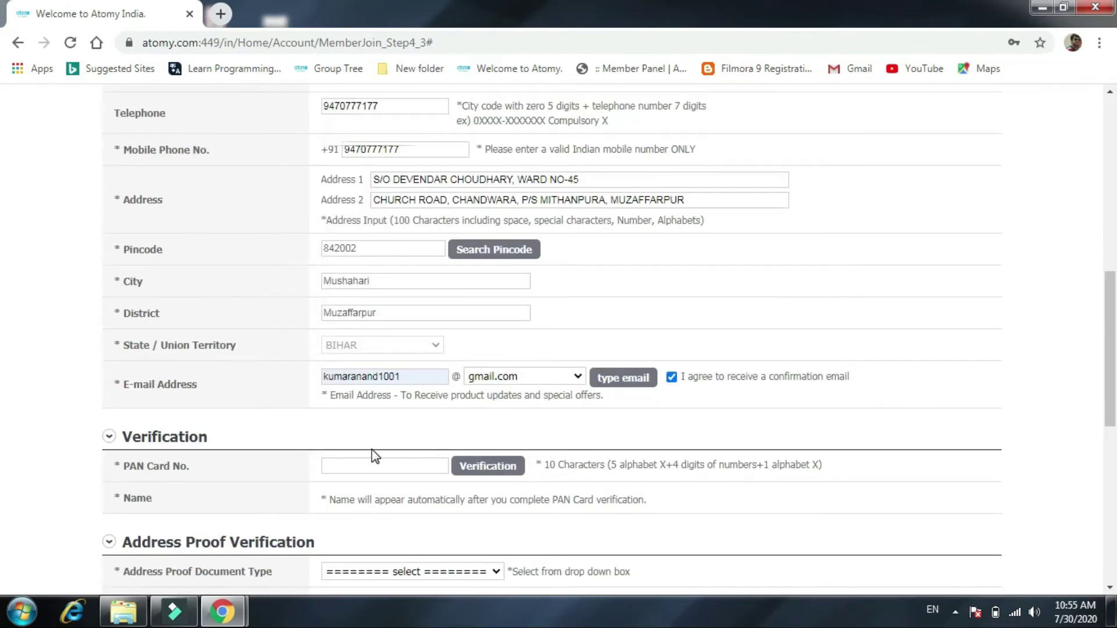
scroll(358, 431, down, 3)
scroll(354, 423, down, 3)
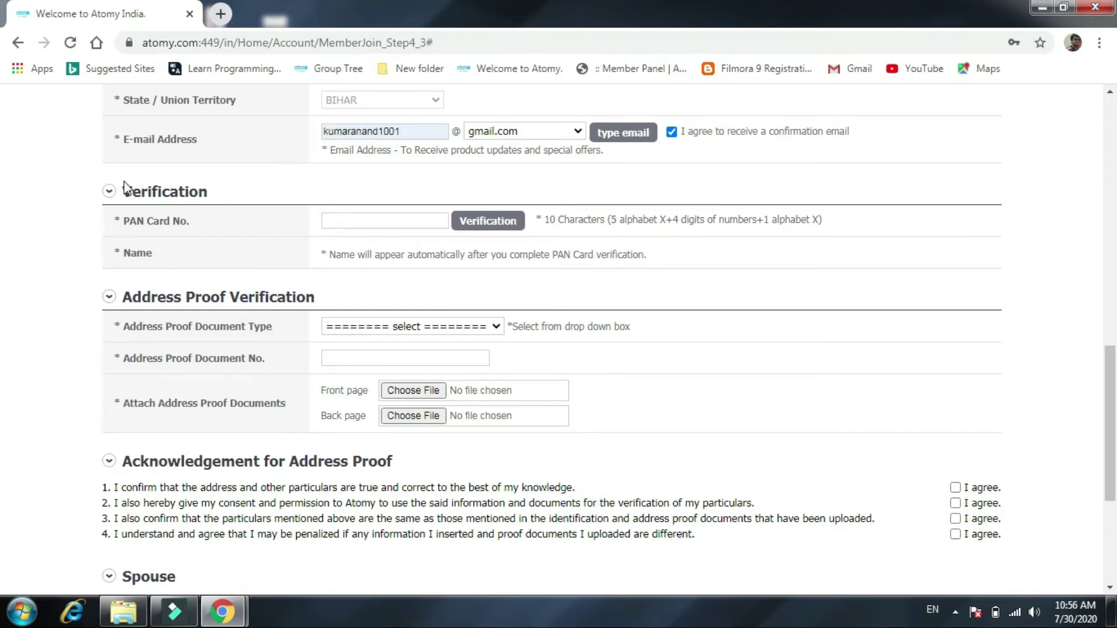
scroll(217, 236, up, 8)
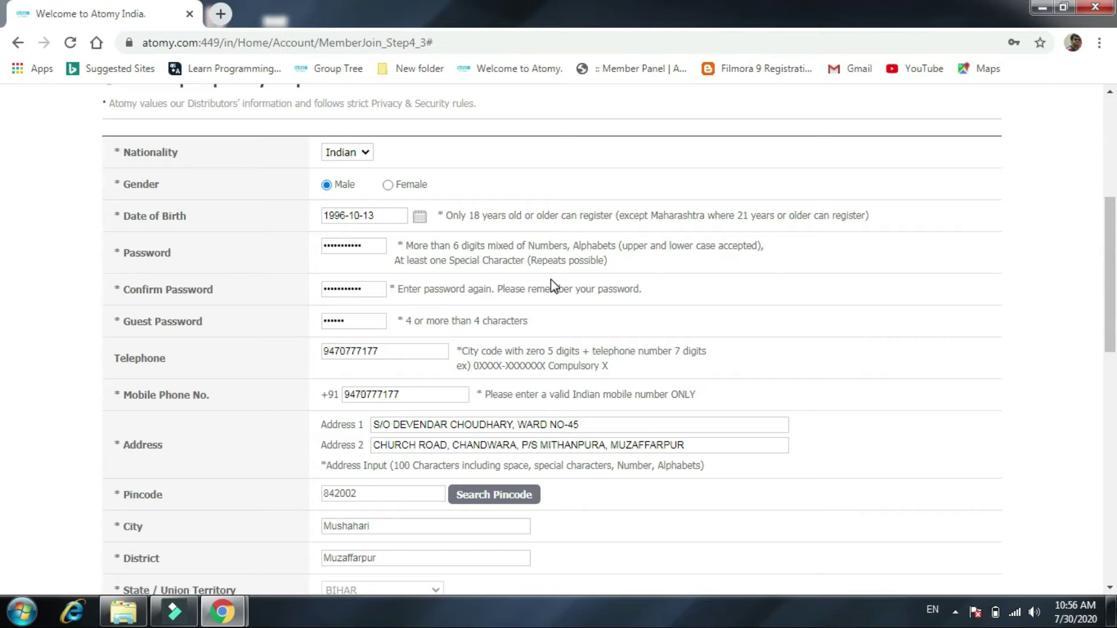
scroll(553, 285, down, 1)
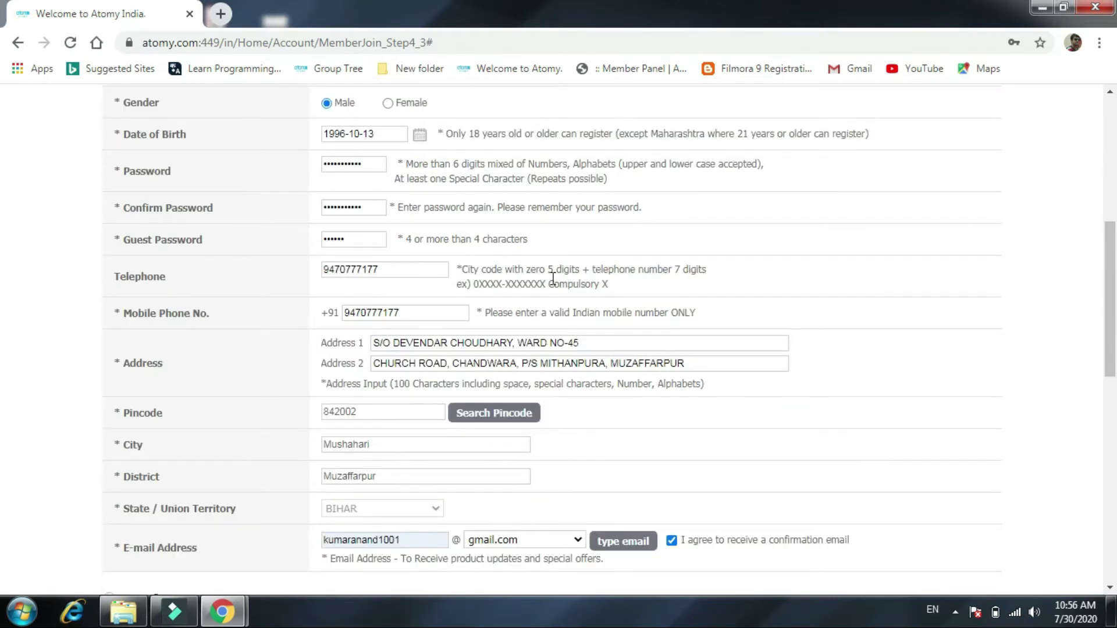
scroll(507, 263, up, 2)
scroll(539, 314, down, 2)
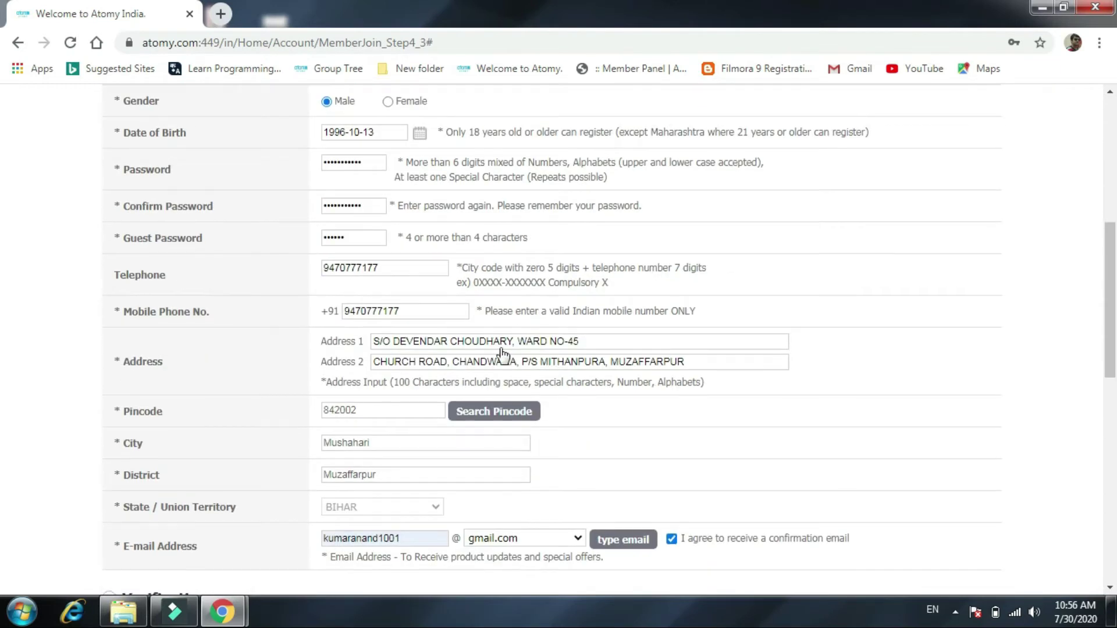
scroll(500, 350, down, 2)
scroll(499, 348, down, 1)
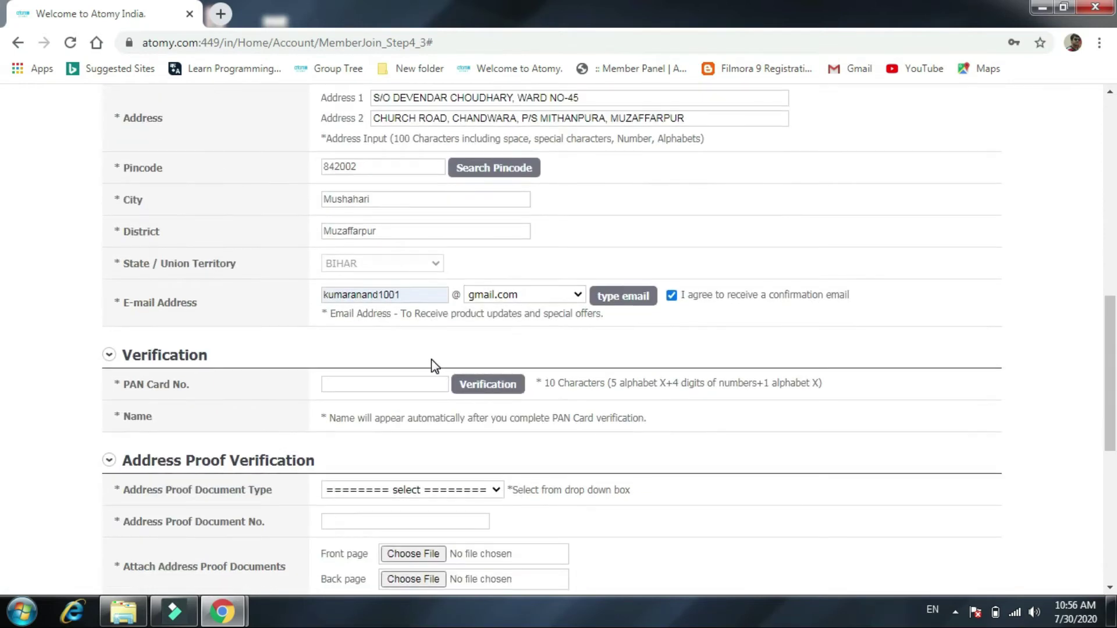
scroll(434, 366, down, 1)
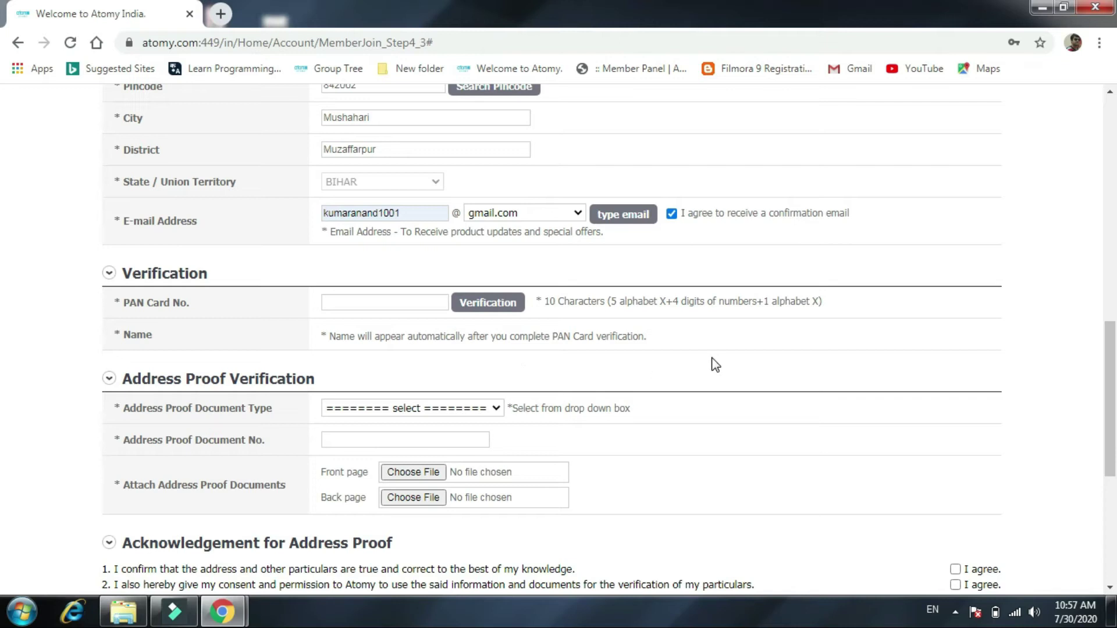
scroll(716, 365, up, 8)
scroll(715, 363, down, 11)
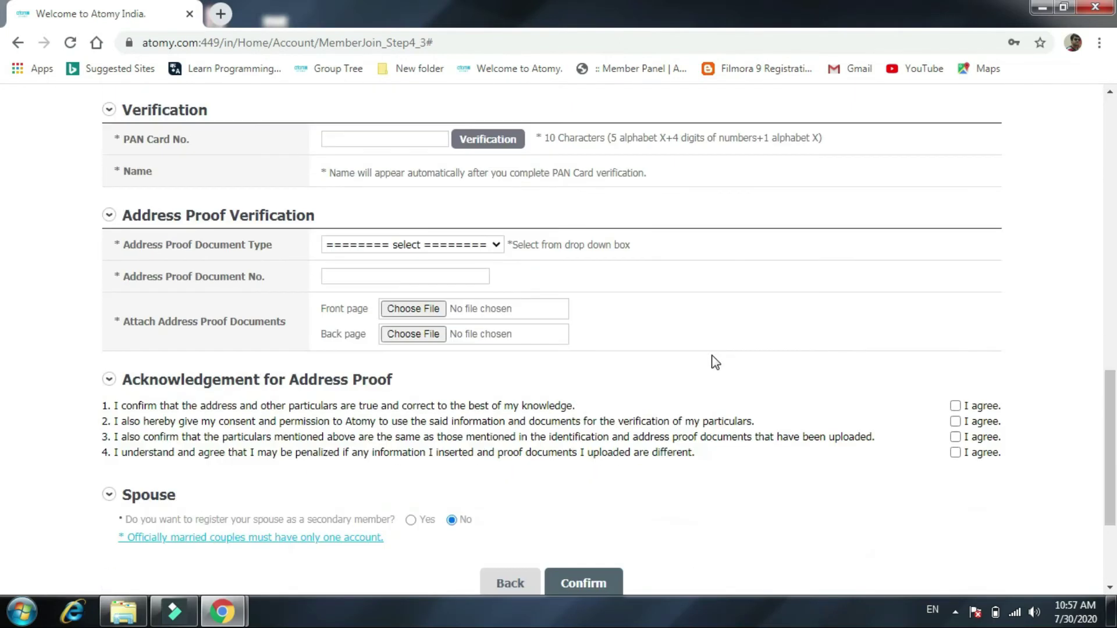
scroll(715, 363, up, 2)
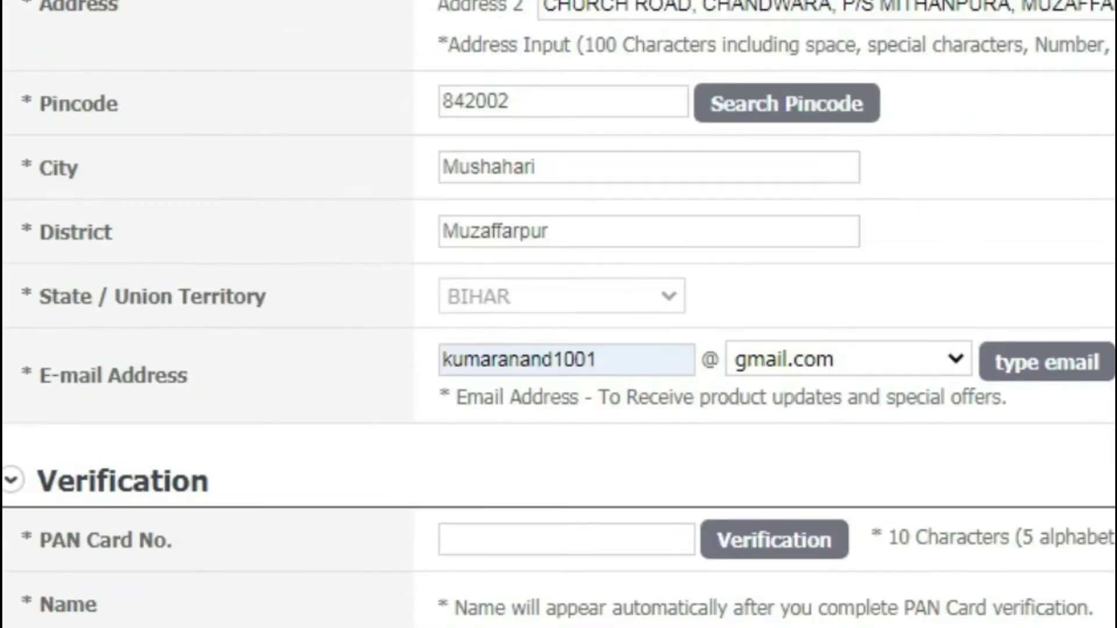
scroll(558, 314, up, 3)
scroll(570, 35, down, 6)
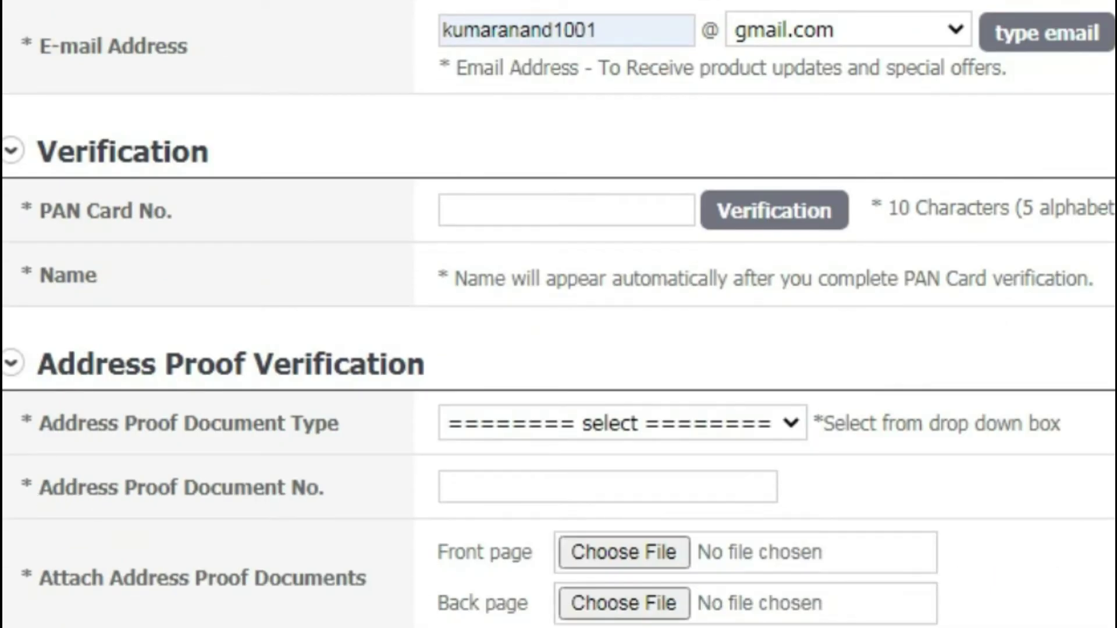
scroll(744, 5, down, 3)
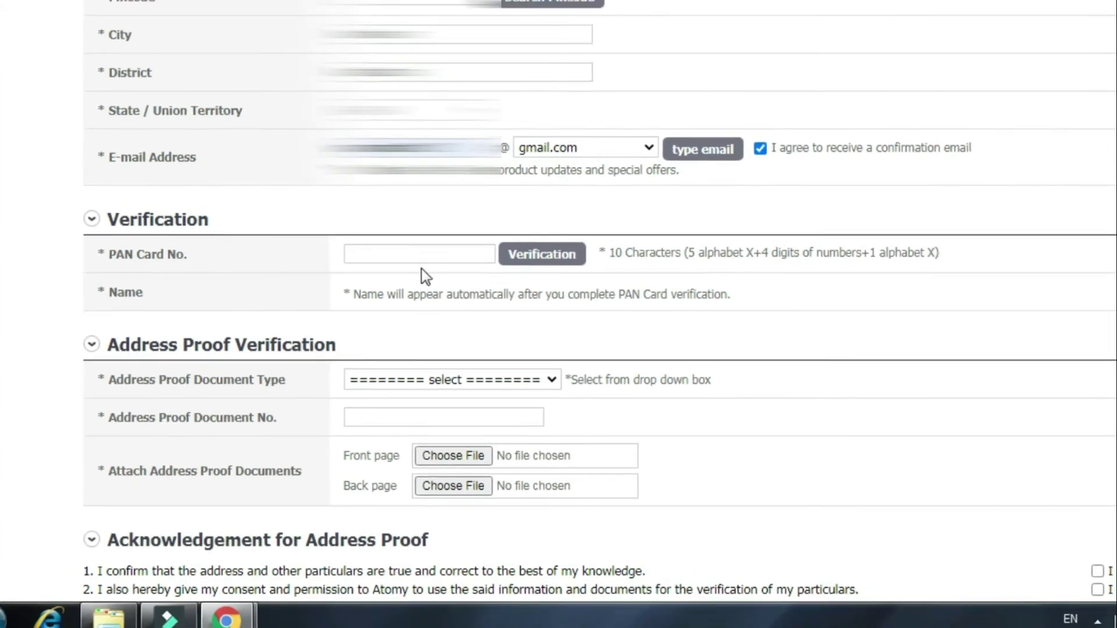
click(414, 281)
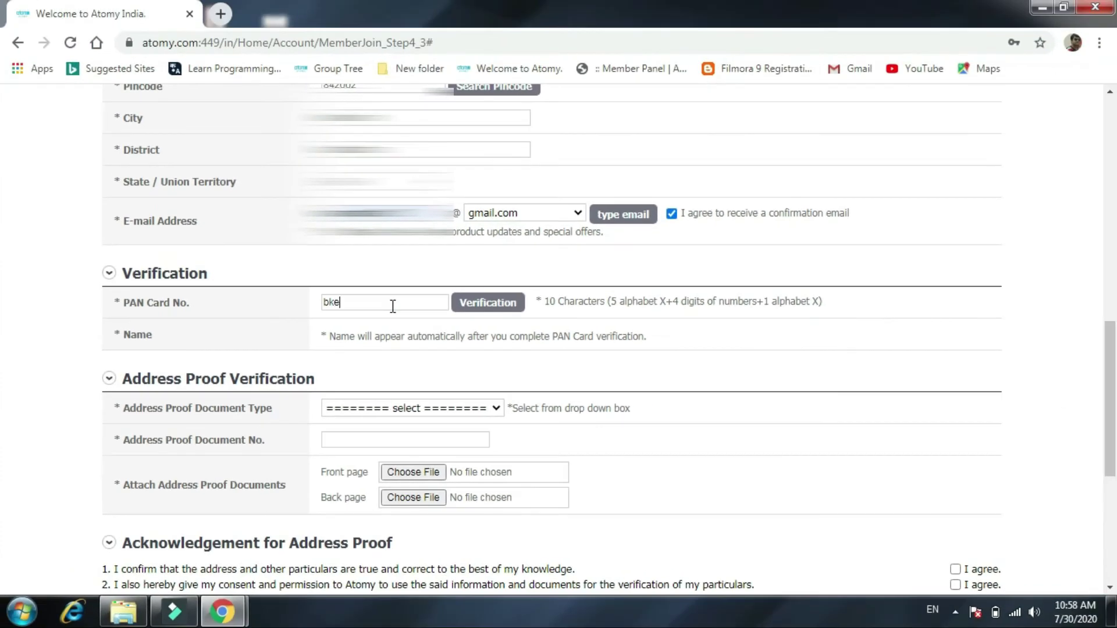
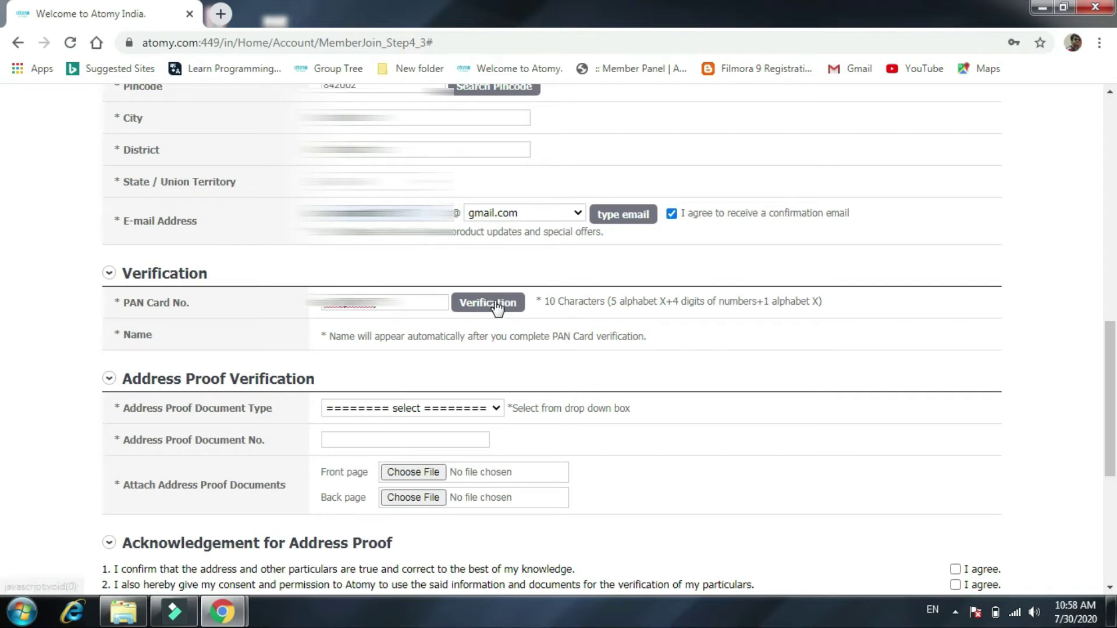
Verify the applicant's PAN card number and dismiss the success alert.
click(488, 303)
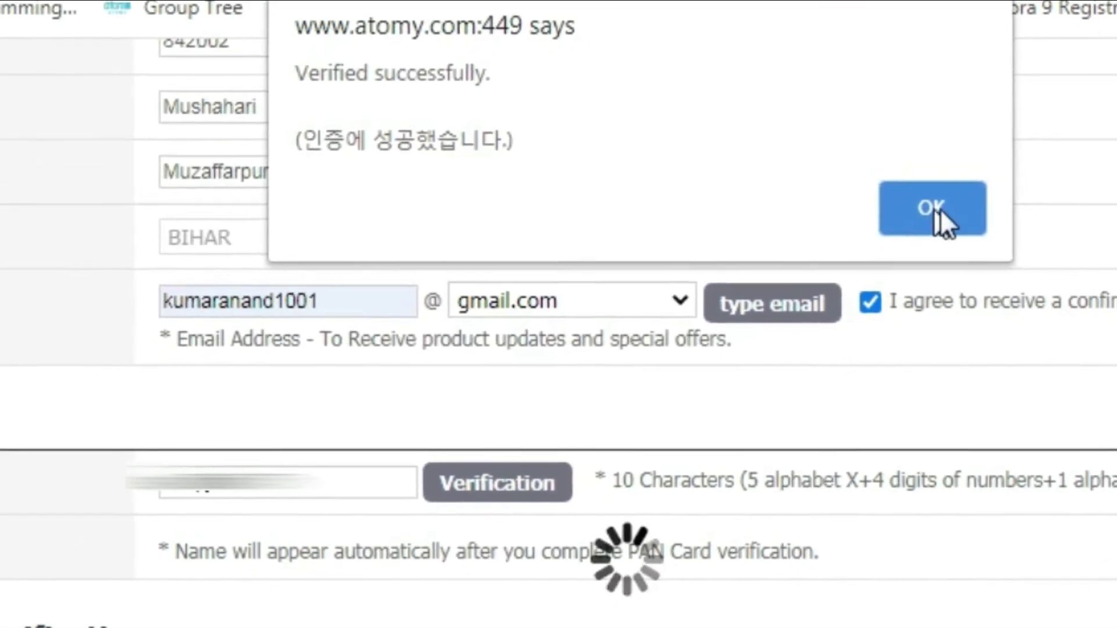
click(960, 180)
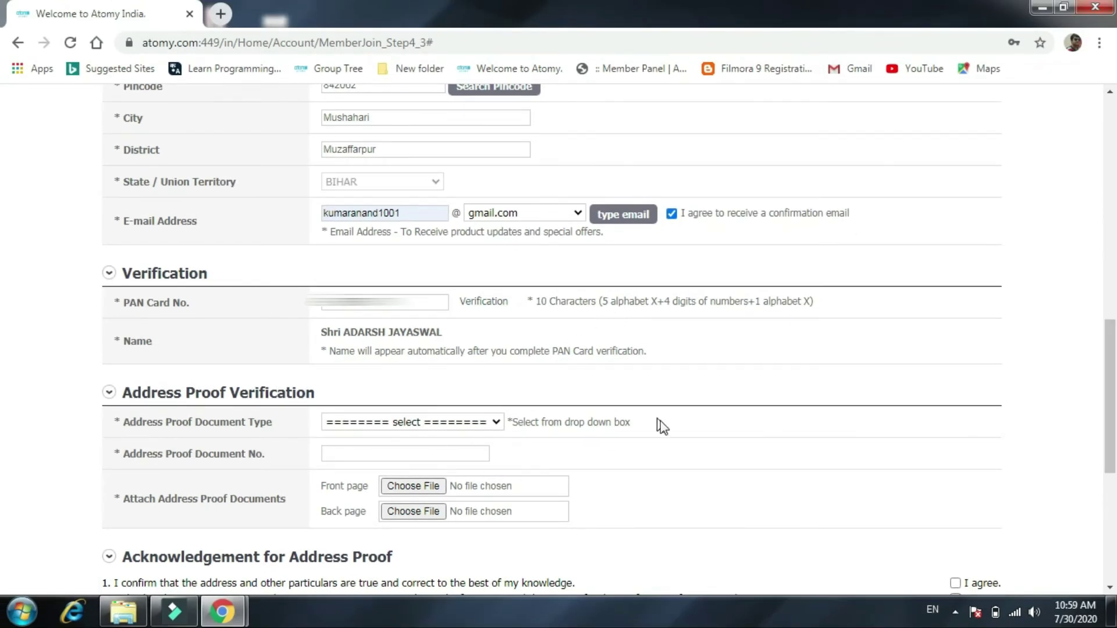
scroll(662, 420, down, 2)
scroll(233, 334, down, 4)
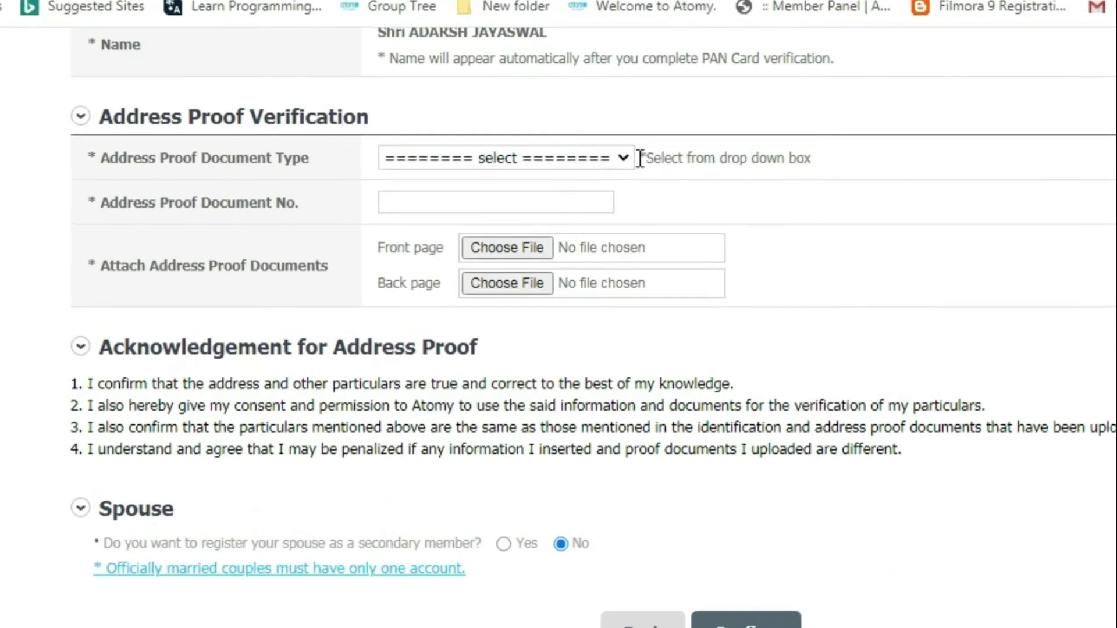
Set the address proof type to AADHAAR and enter the Aadhaar document number.
click(581, 163)
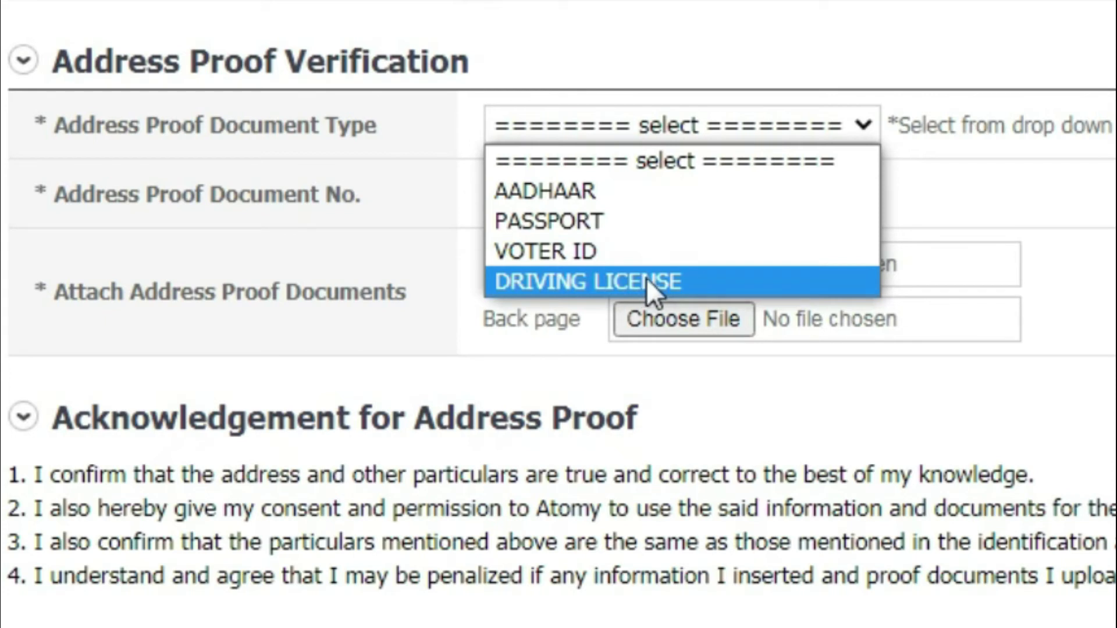
click(700, 191)
text(XXXXXX)
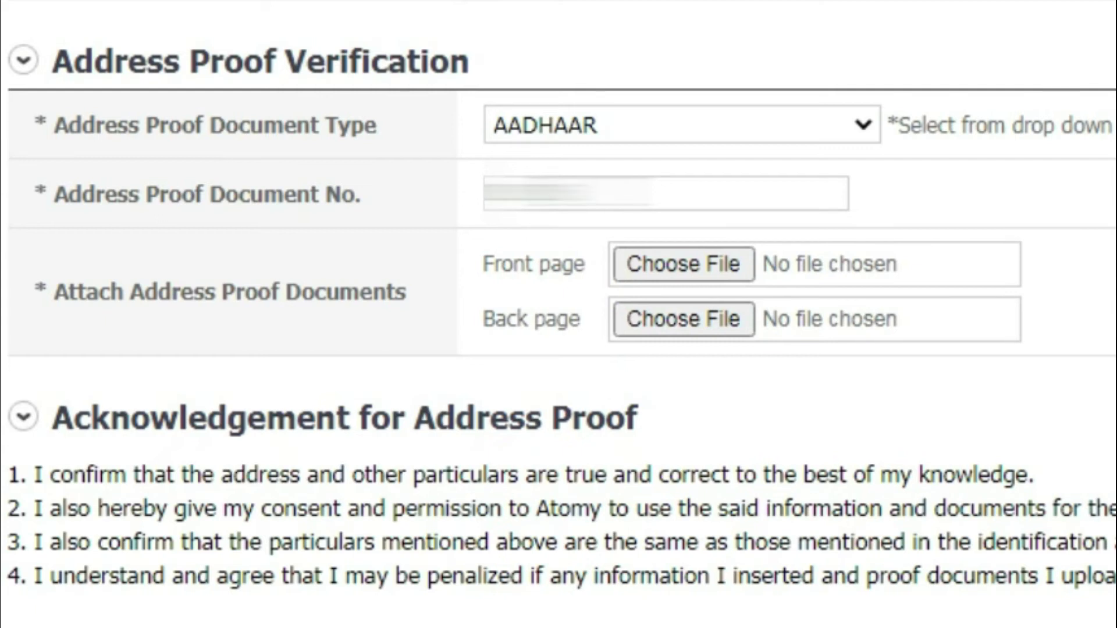
text(XX)
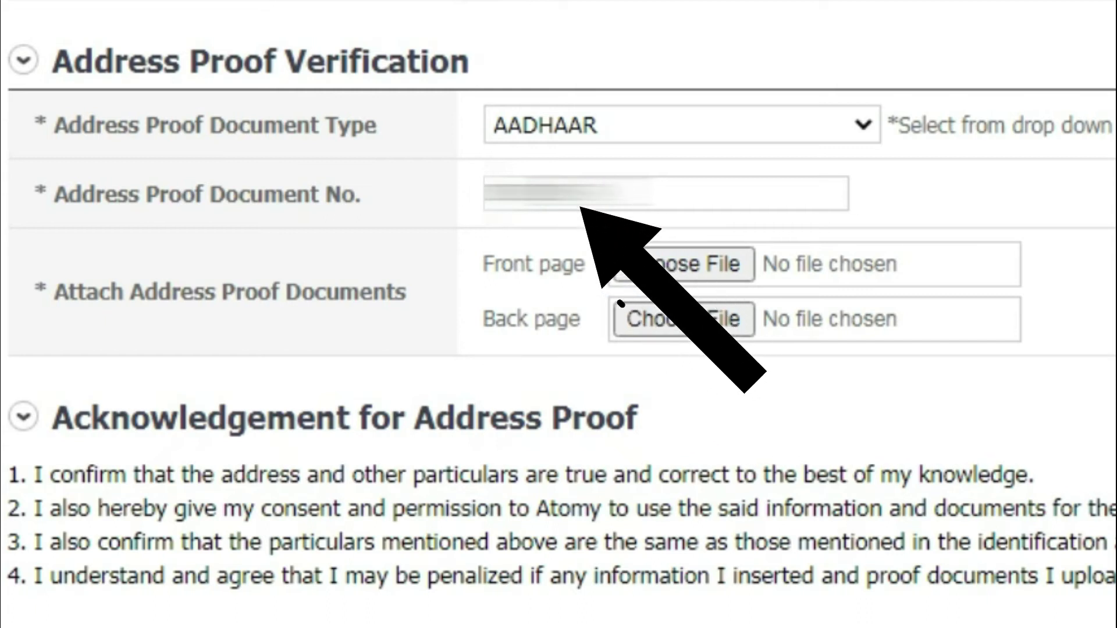
text(XXXXXX)
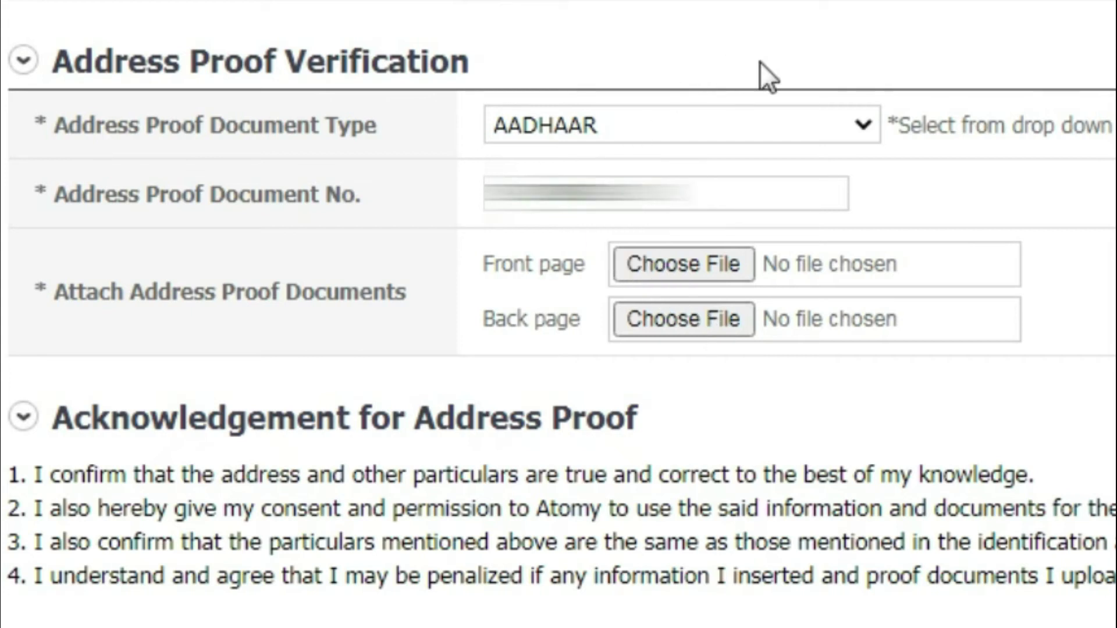
click(1049, 196)
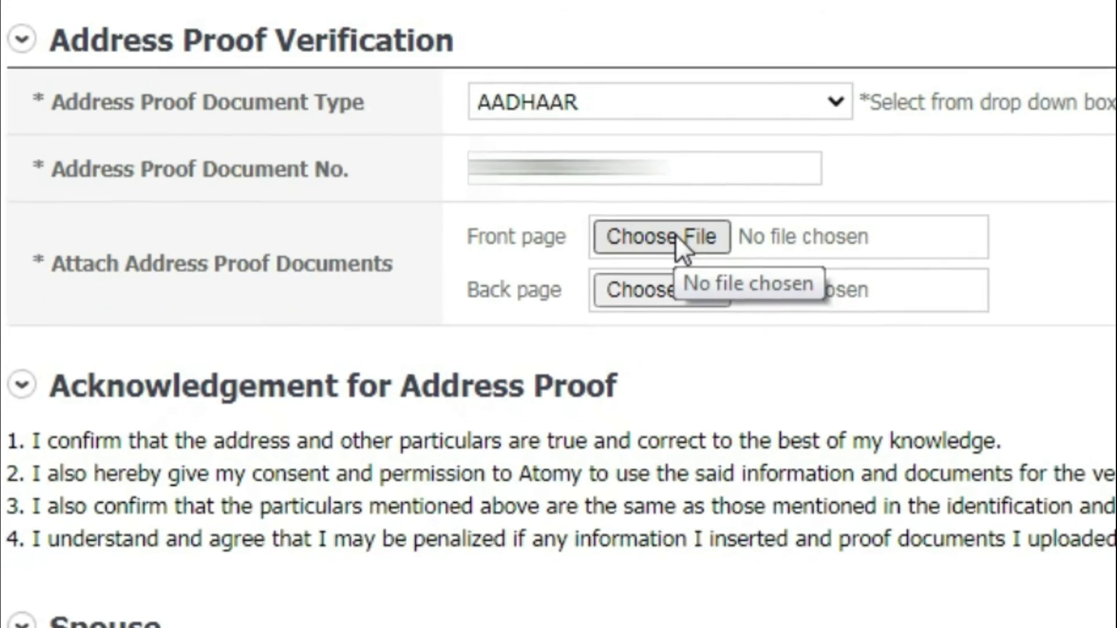
Upload one Aadhaar card image as the Front page and another as the Back page.
click(698, 264)
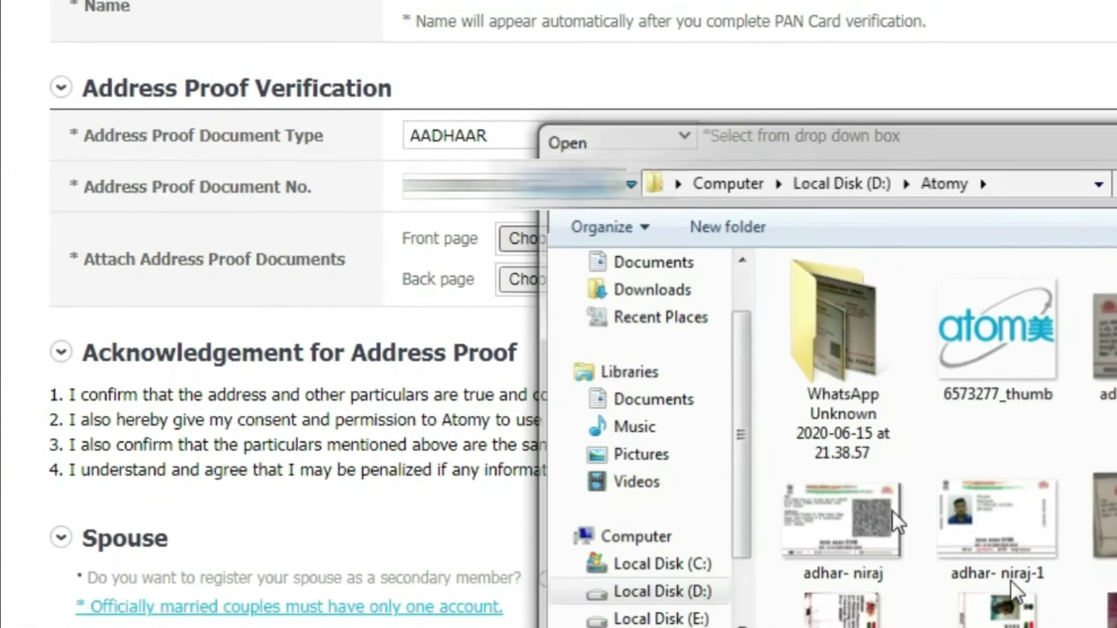
click(596, 283)
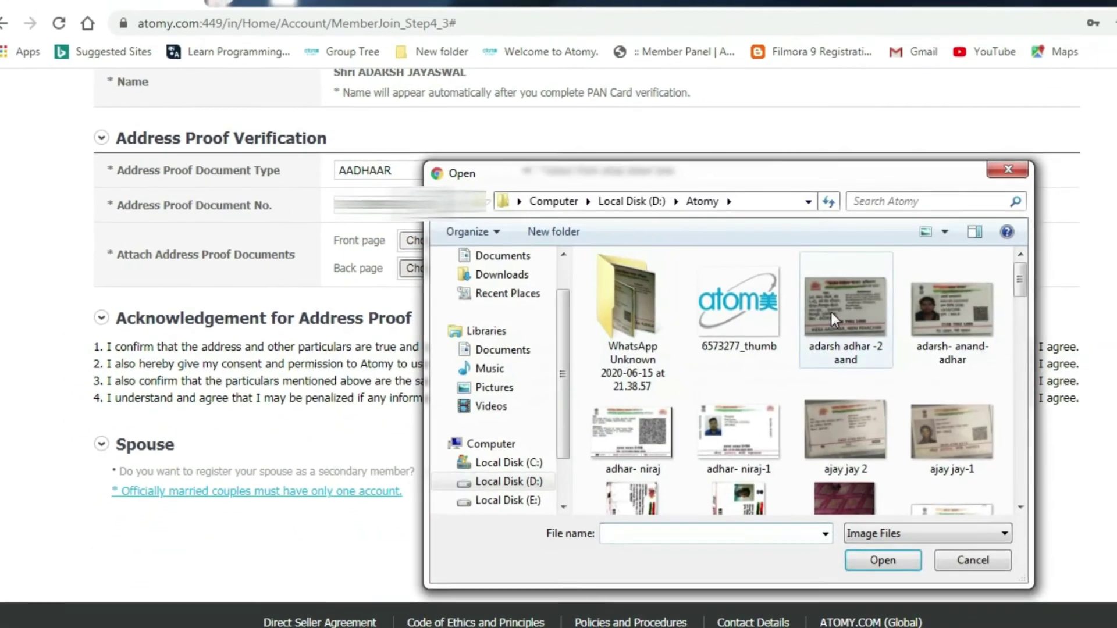
click(871, 312)
click(910, 573)
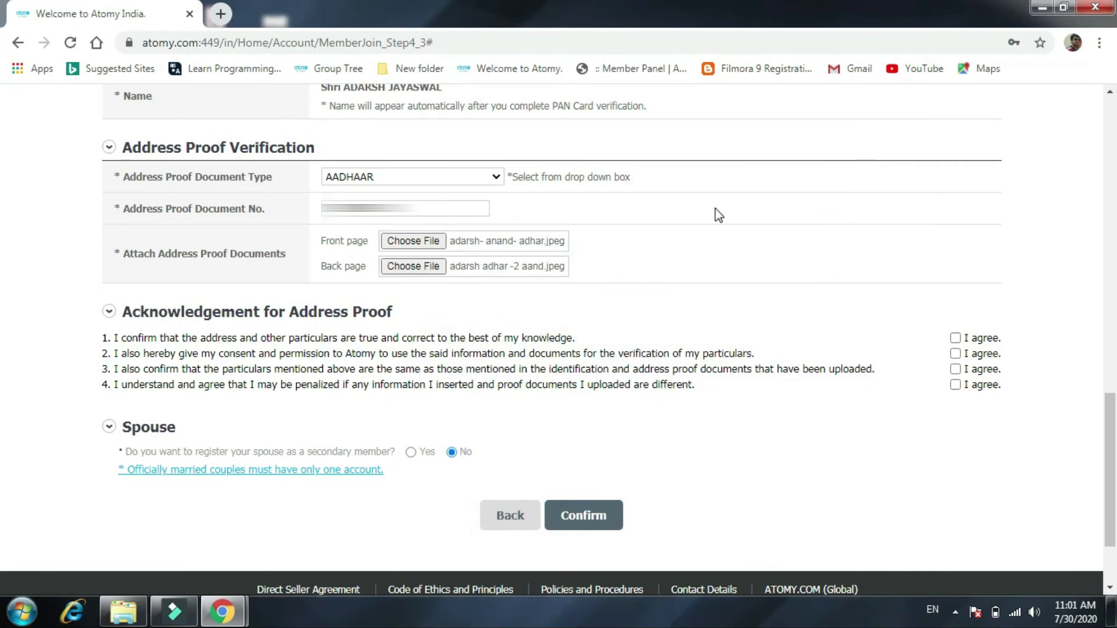
scroll(640, 257, down, 3)
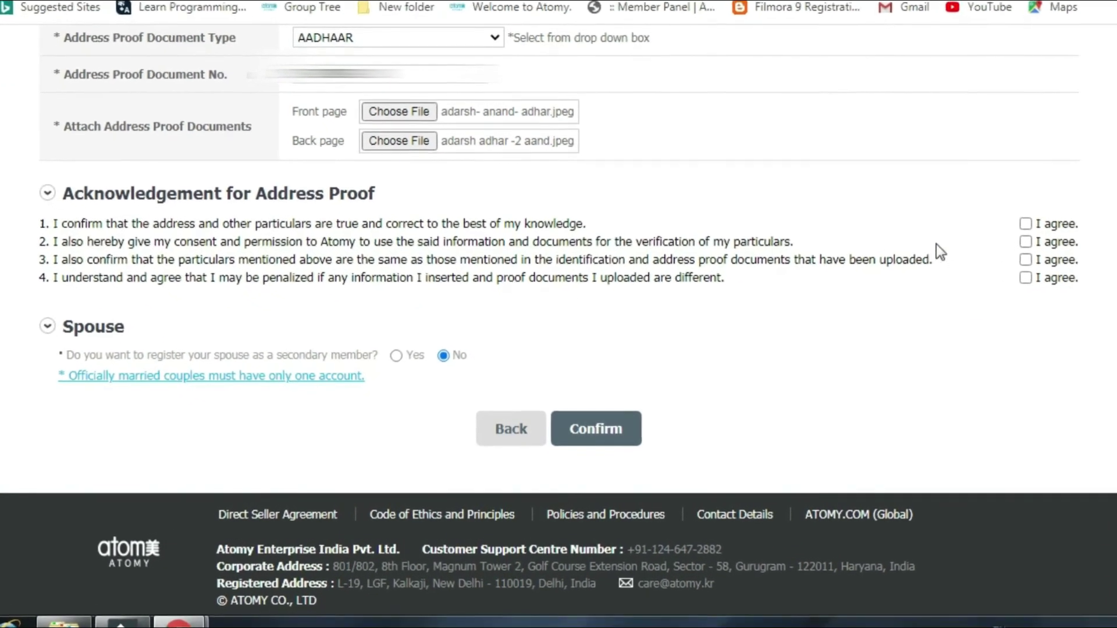
Tick all four address-proof acknowledgement checkboxes and choose Yes for registering a spouse.
click(1026, 224)
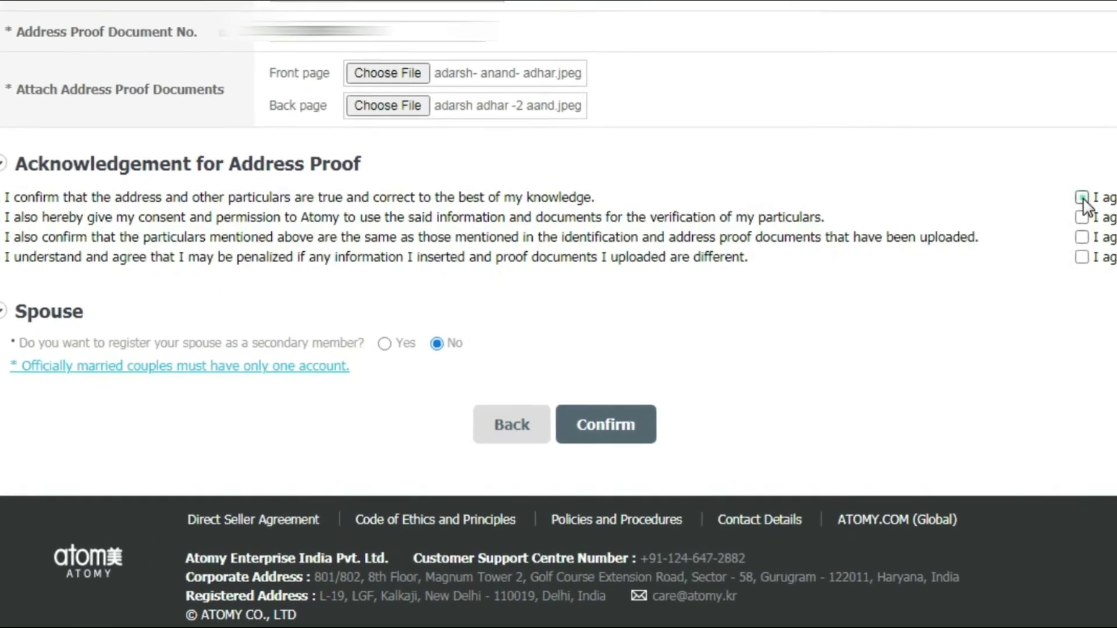
click(1081, 217)
click(1082, 236)
click(1088, 256)
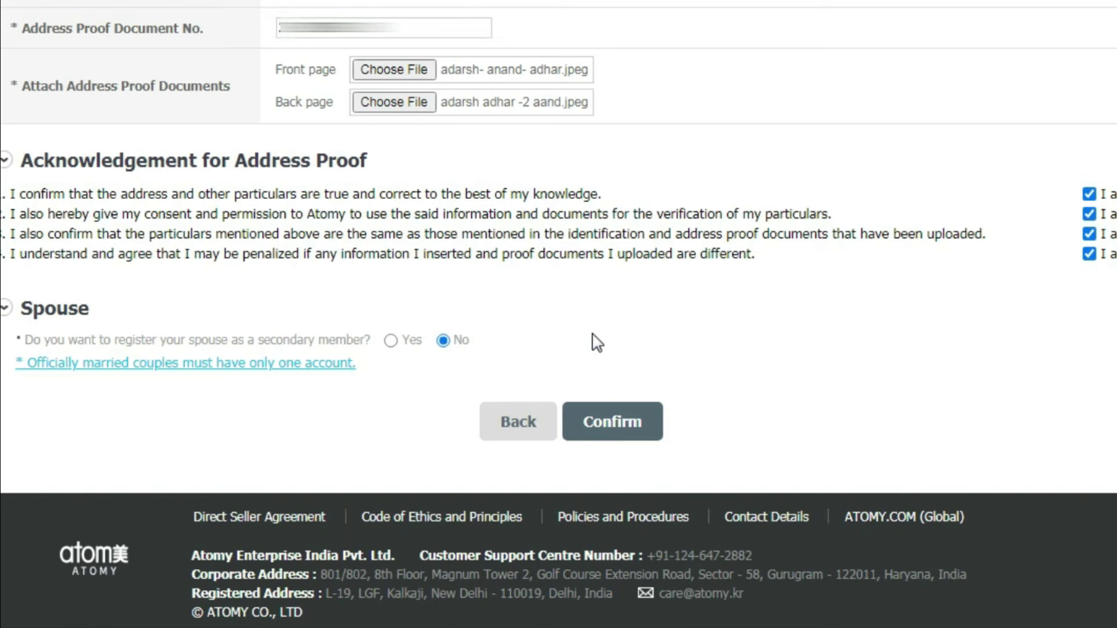
scroll(913, 357, down, 1)
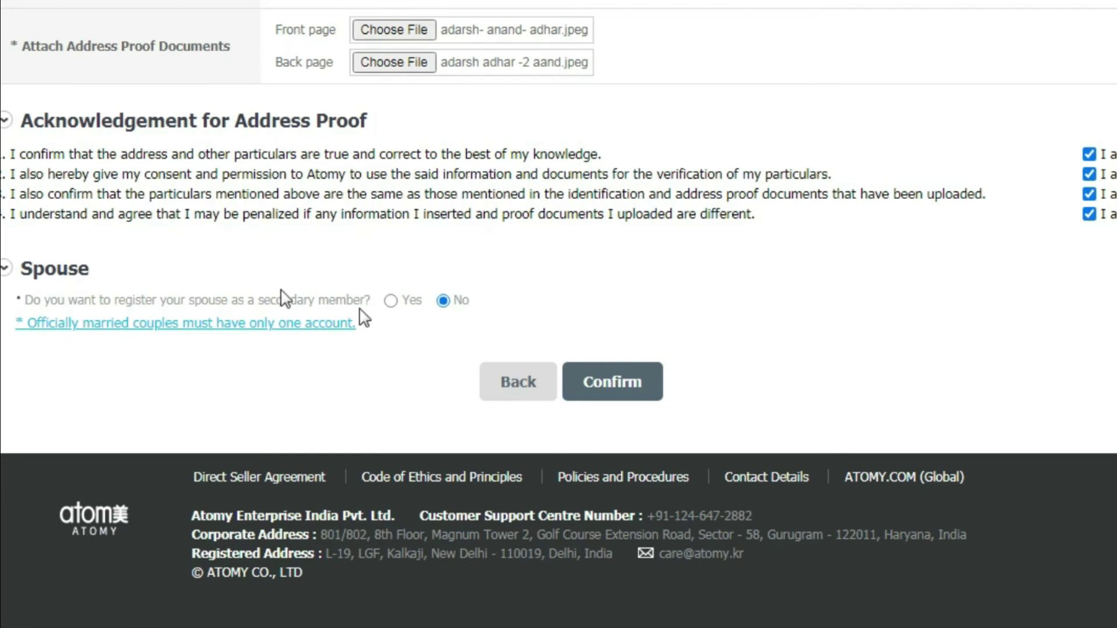
click(396, 294)
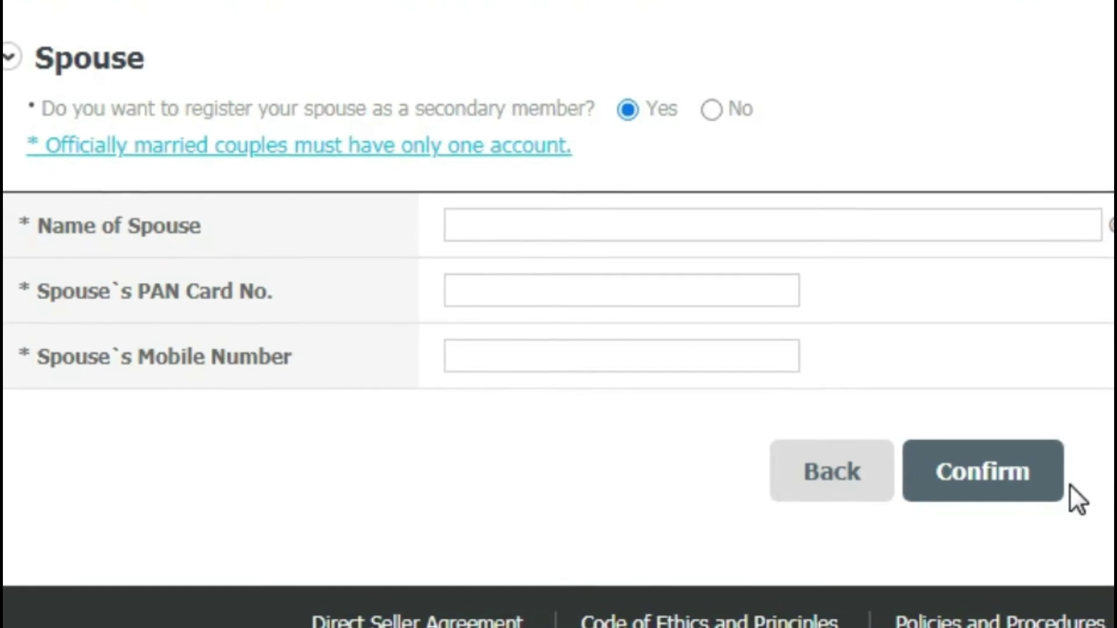
Switch spouse registration back to No and submit the distributor information form.
click(767, 136)
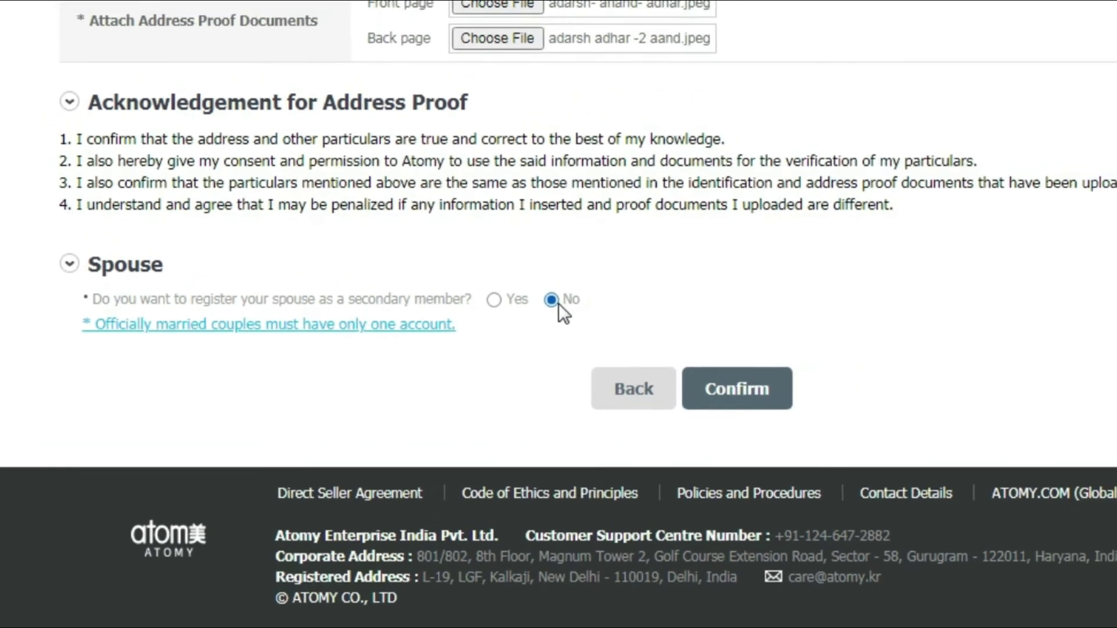
click(736, 389)
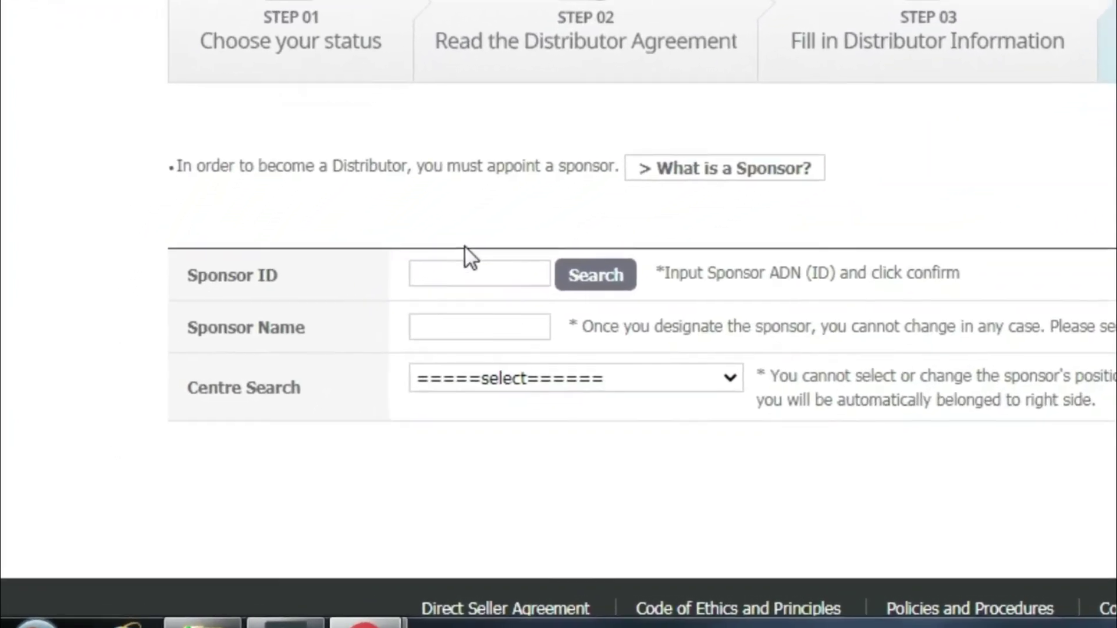
click(461, 273)
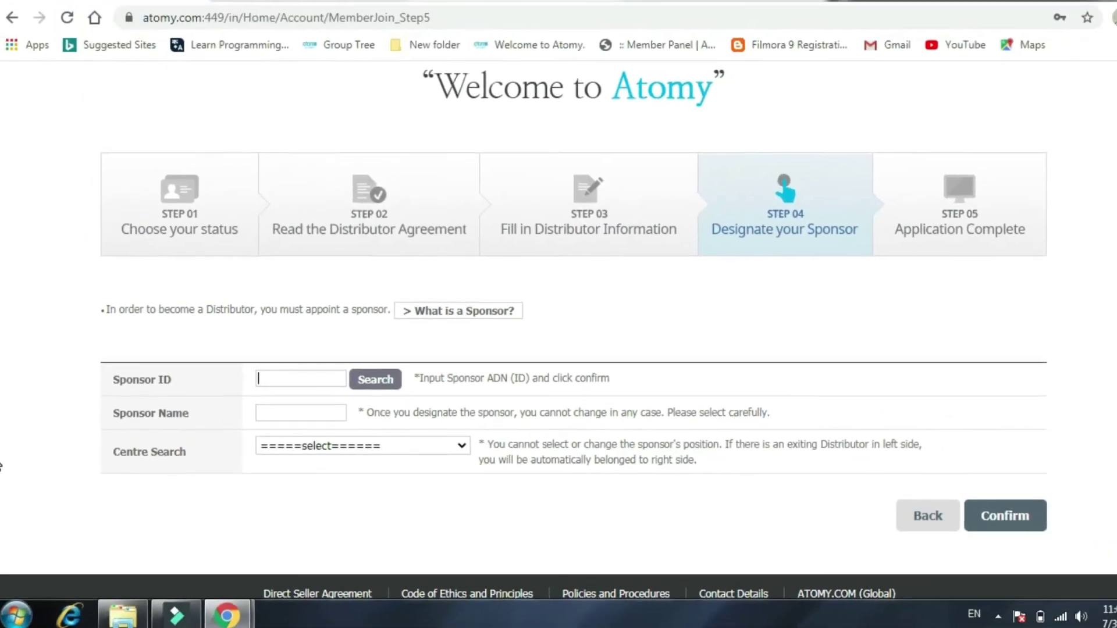
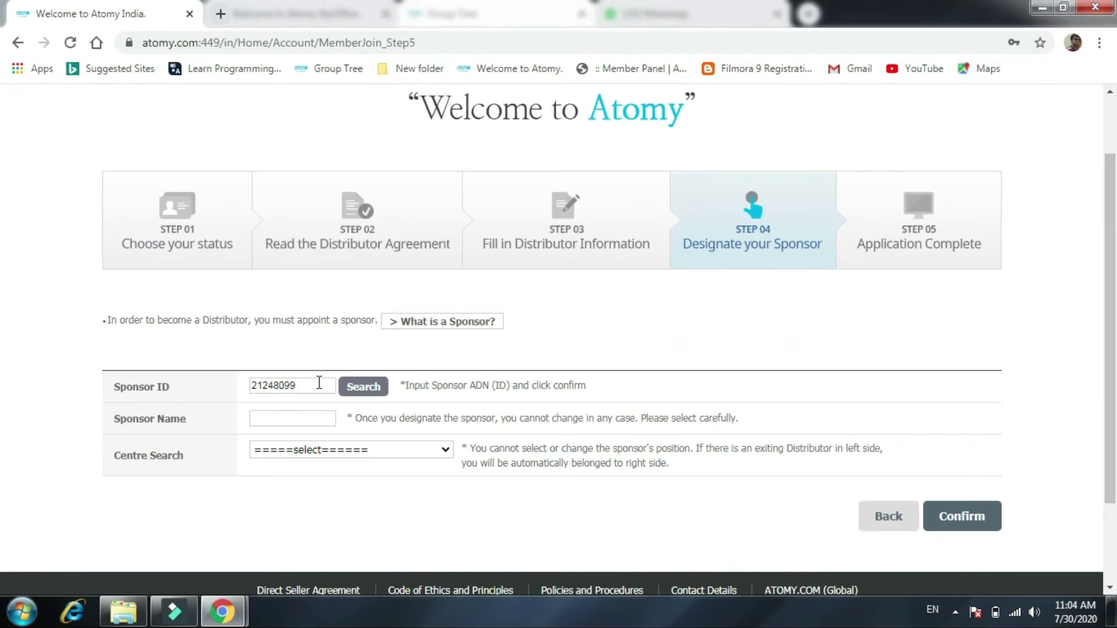
Search for the sponsor by their distributor ID and confirm them as sponsor.
click(360, 387)
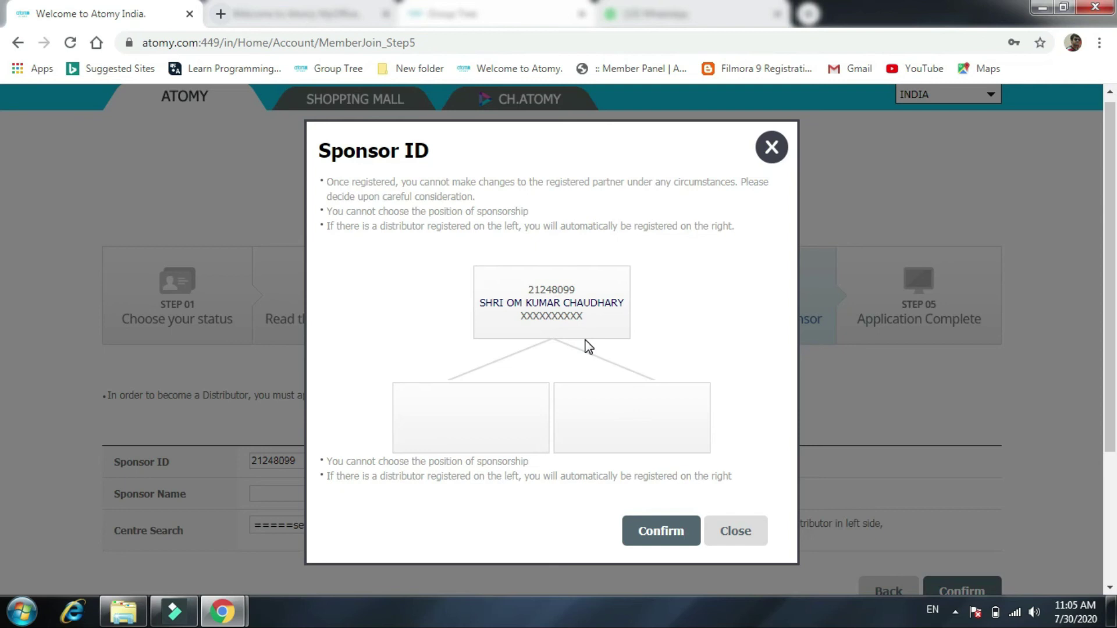
click(662, 531)
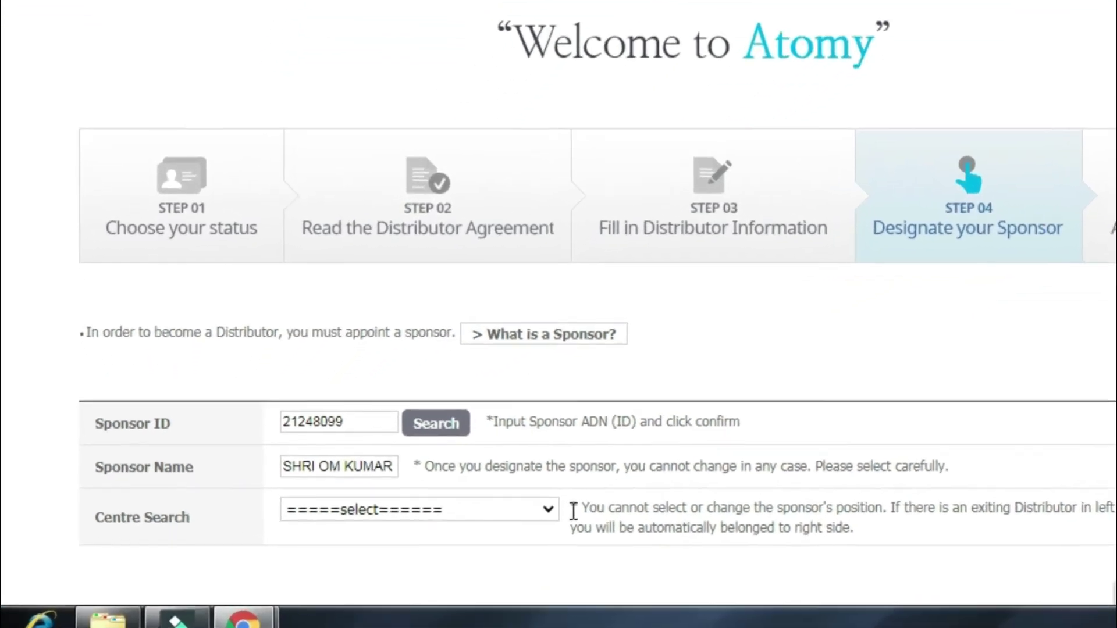
Choose ATOMY INDIA as the centre and confirm the sponsor designation.
scroll(582, 495, down, 3)
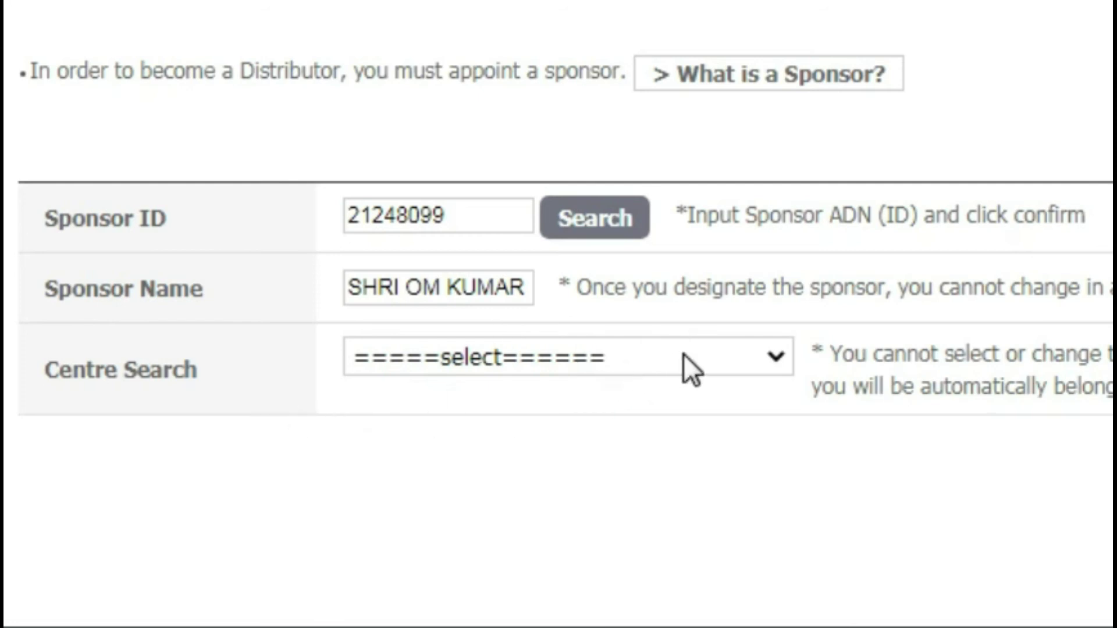
click(683, 354)
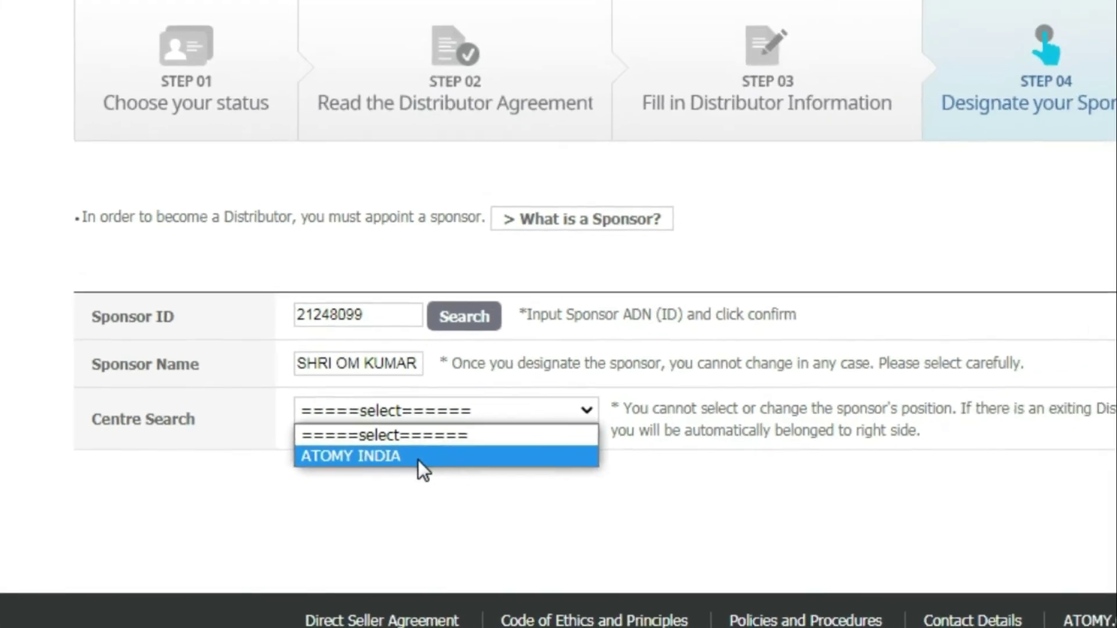
click(378, 464)
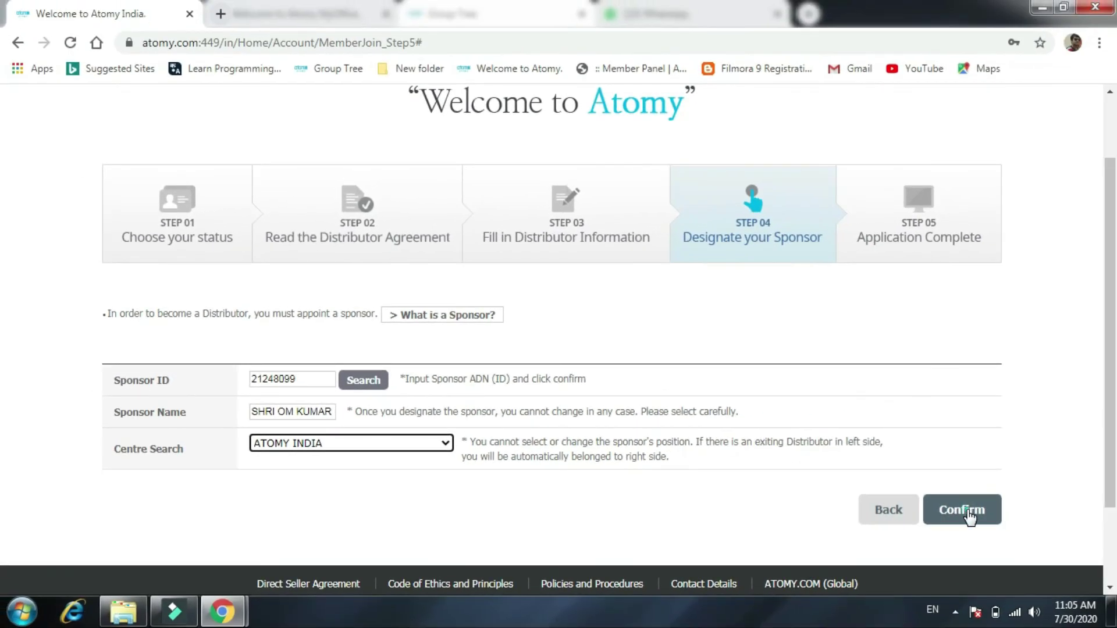
click(968, 511)
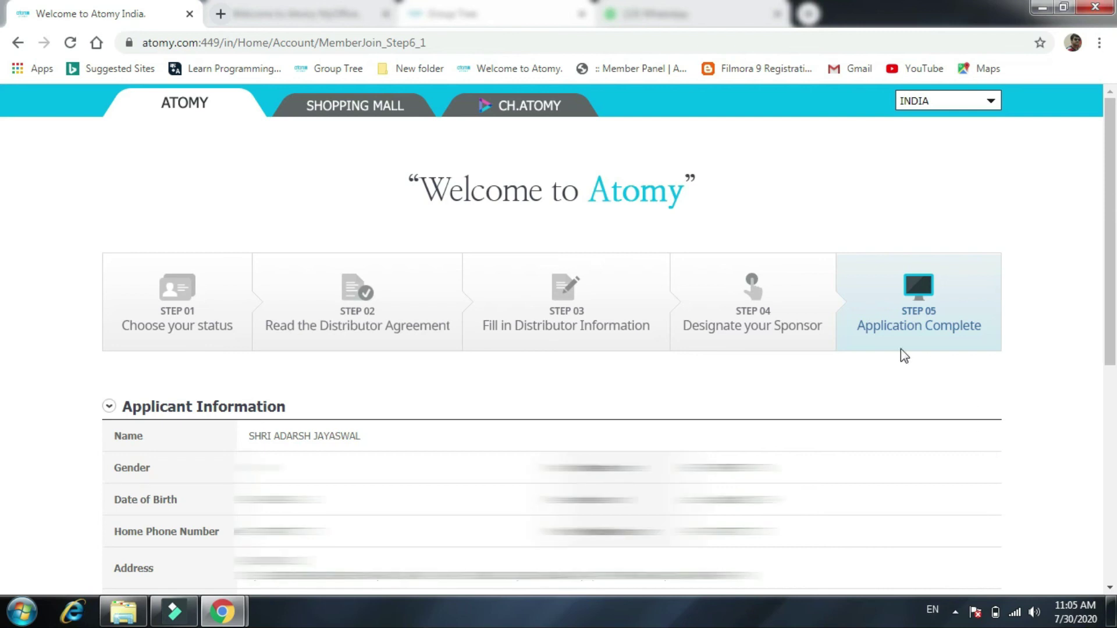
Review the applicant and sponsor details, then finish the application with Done.
scroll(936, 475, down, 4)
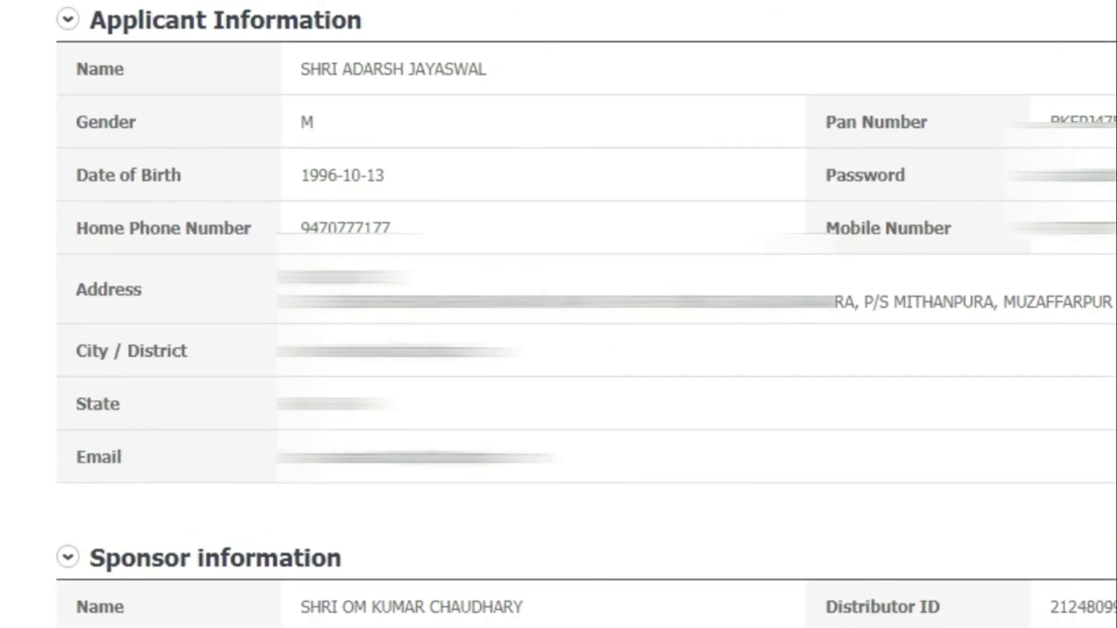
scroll(558, 314, down, 1)
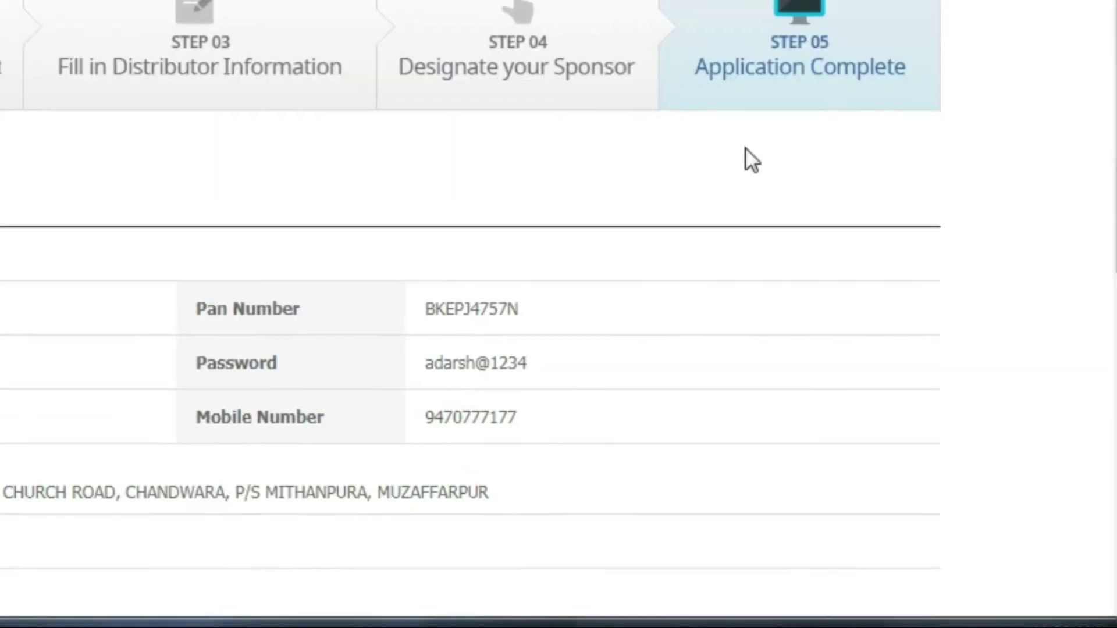
scroll(733, 233, down, 8)
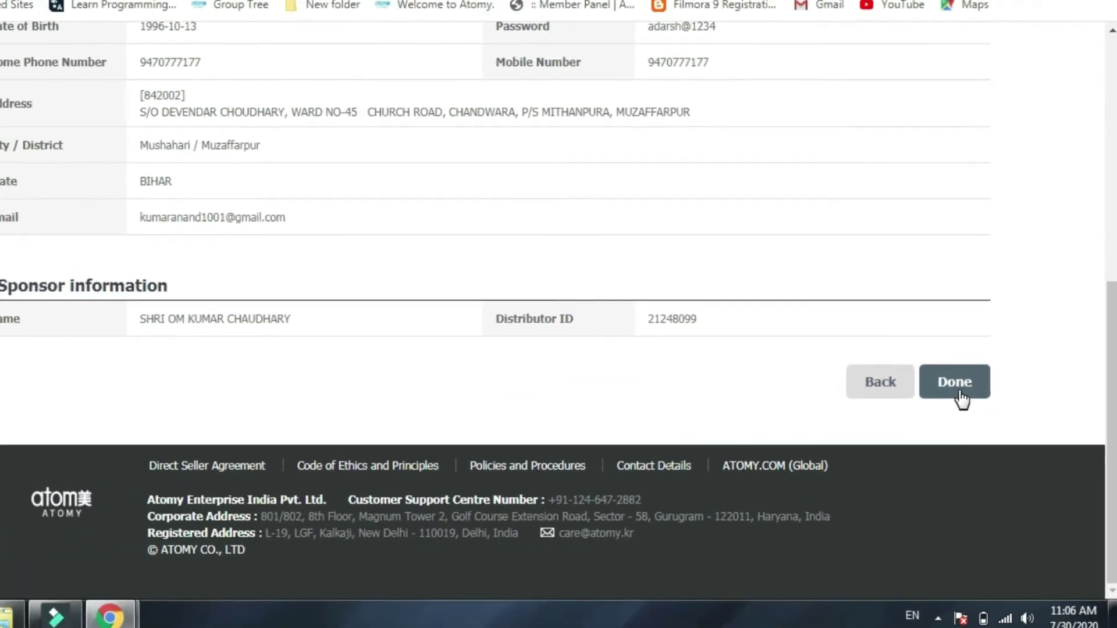
click(959, 391)
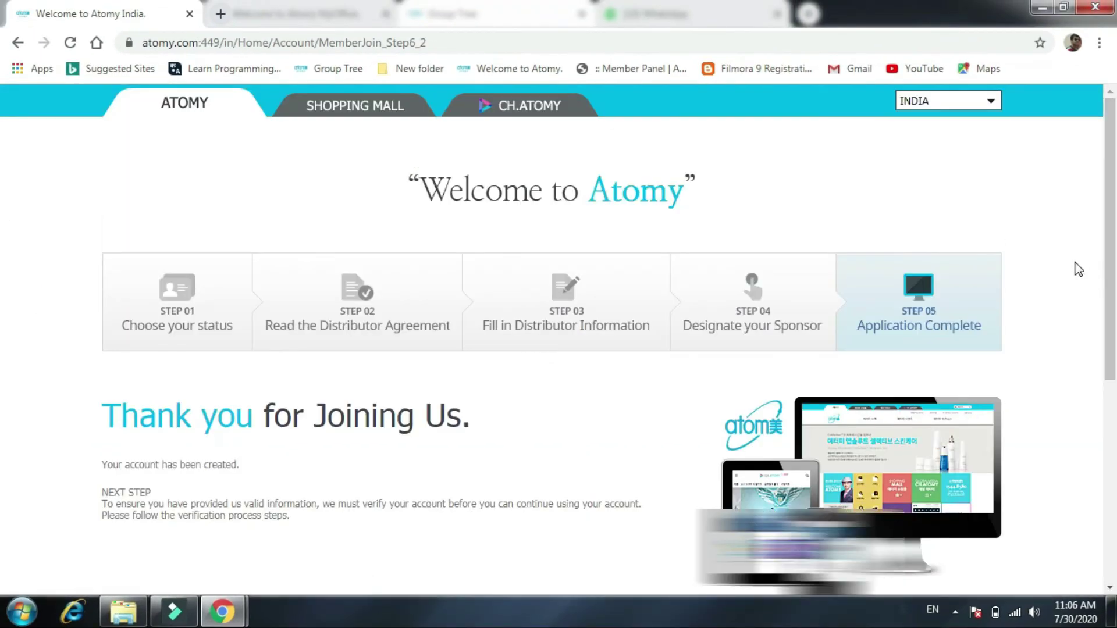
Scroll through the completion page and go Back to Home.
scroll(1078, 268, down, 2)
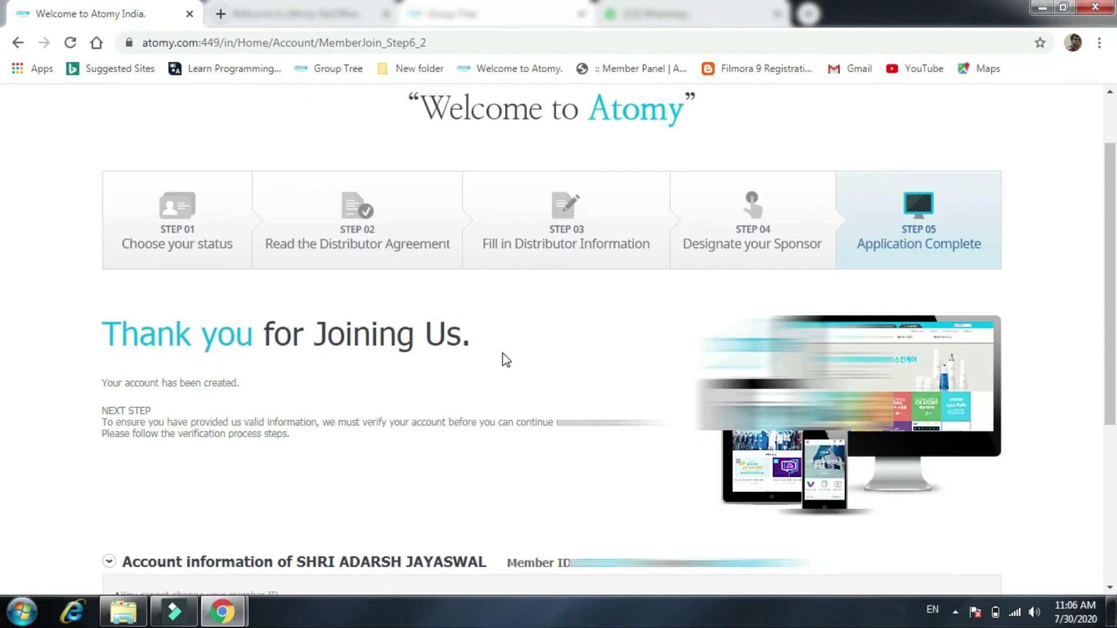
scroll(506, 360, down, 1)
scroll(269, 363, down, 2)
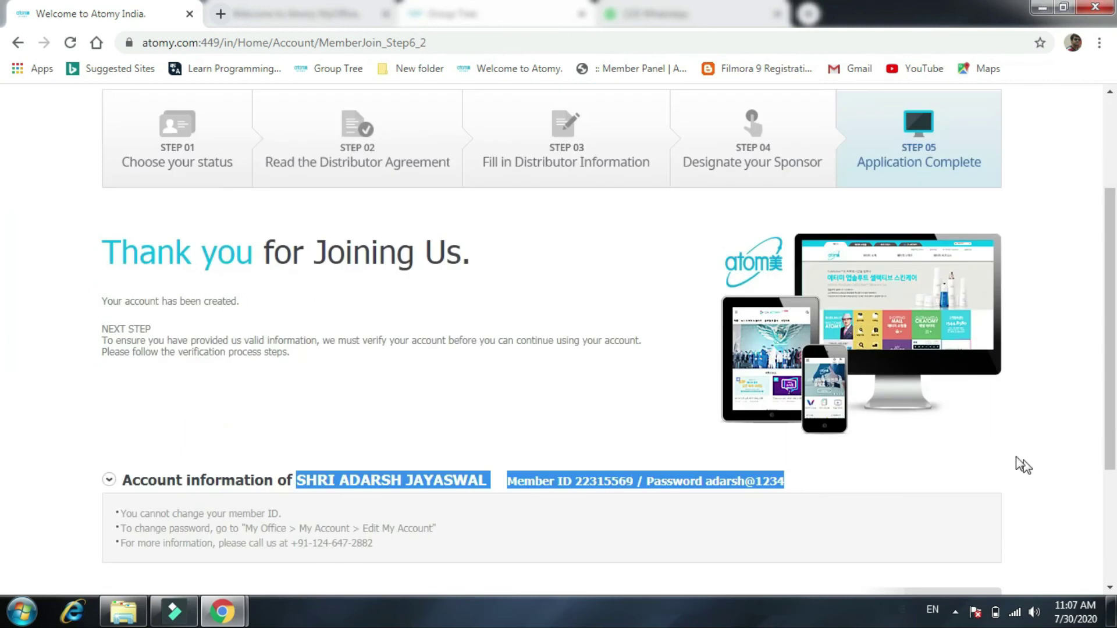
scroll(977, 394, down, 3)
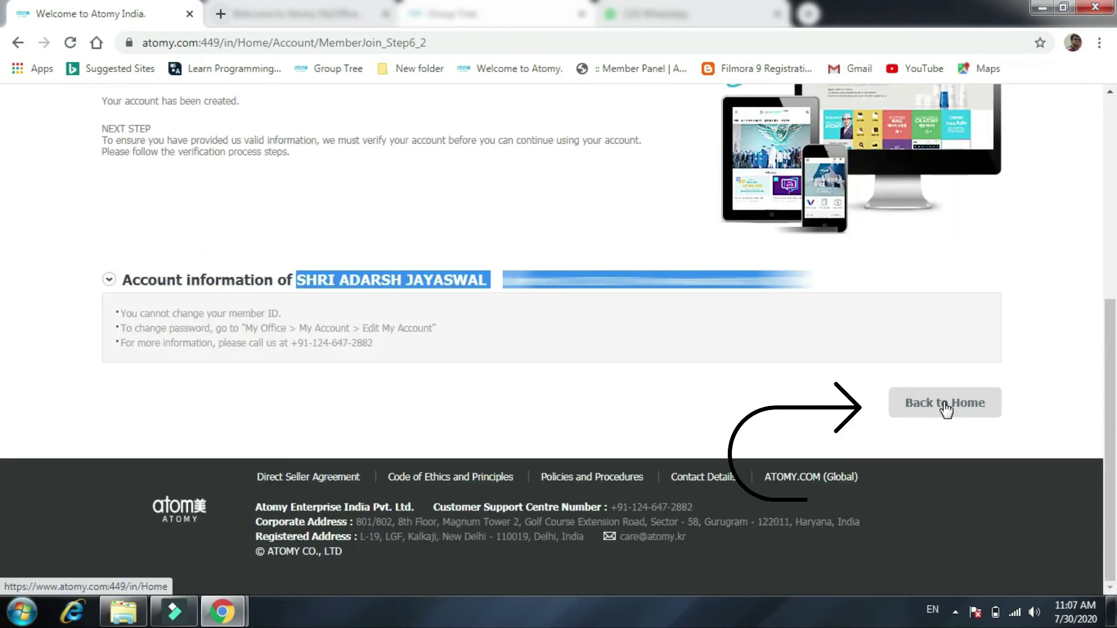
click(941, 402)
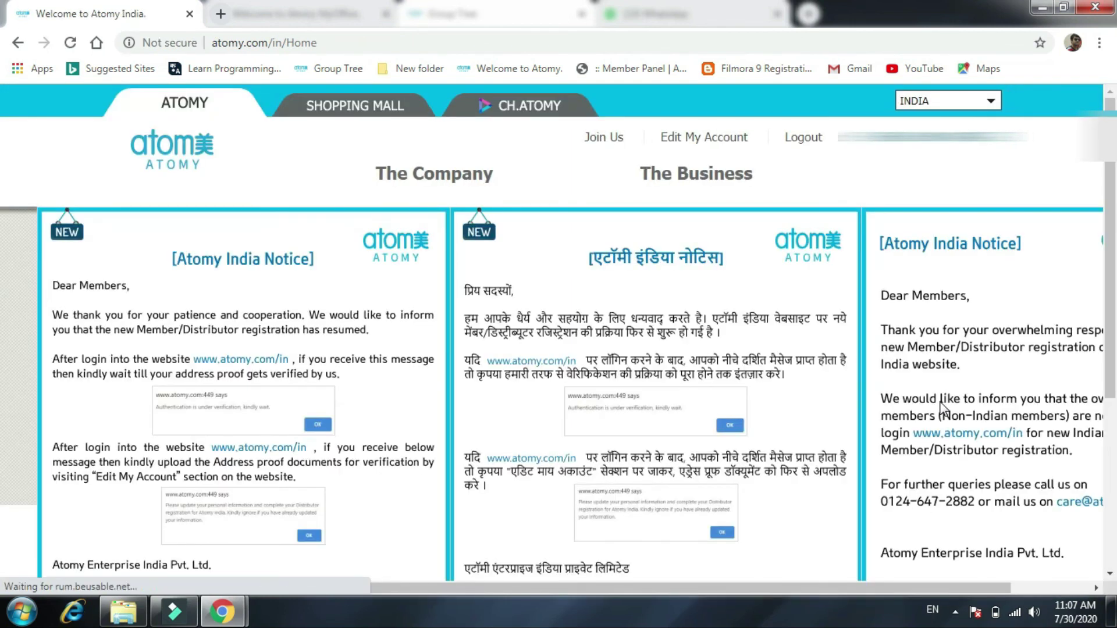
Start a new Join Us registration and dismiss the Atomy Orientation popup.
click(603, 138)
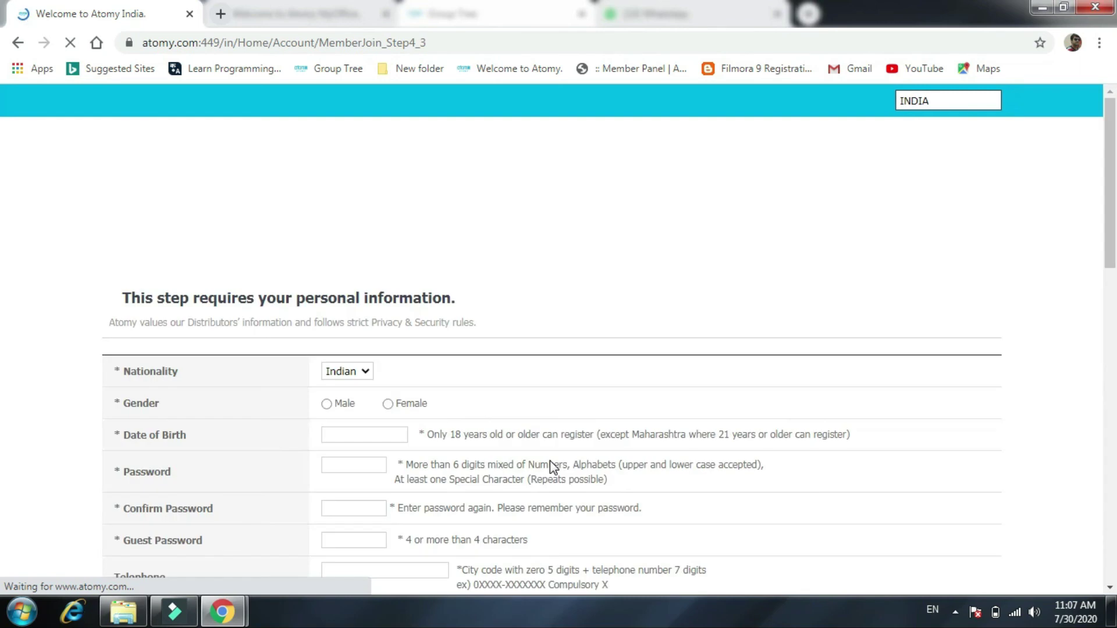
mouse_move(960, 192)
mouse_down()
mouse_move(955, 342)
mouse_move(959, 173)
mouse_up()
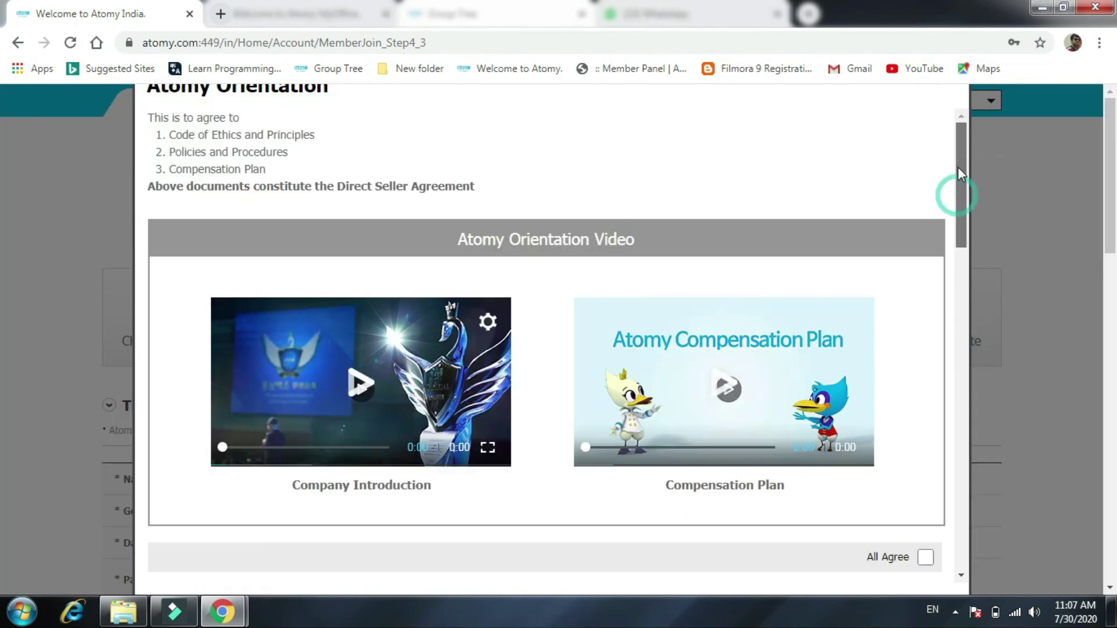
click(905, 553)
Scroll the registration form, then go to the SHOPPING MALL tab.
scroll(780, 471, down, 7)
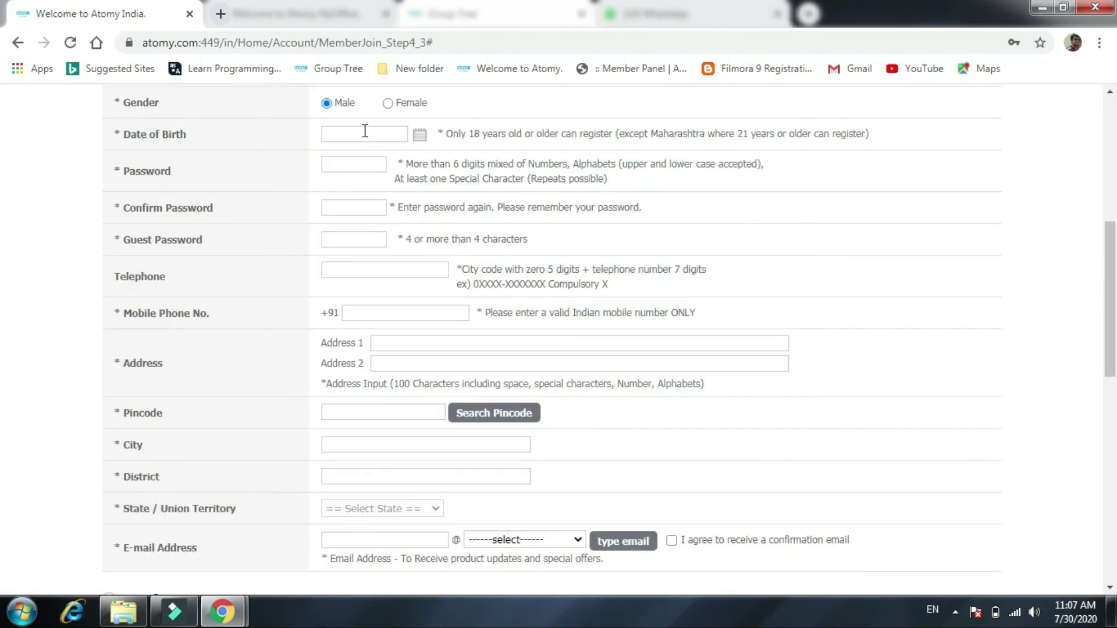
scroll(420, 365, down, 7)
scroll(424, 494, up, 3)
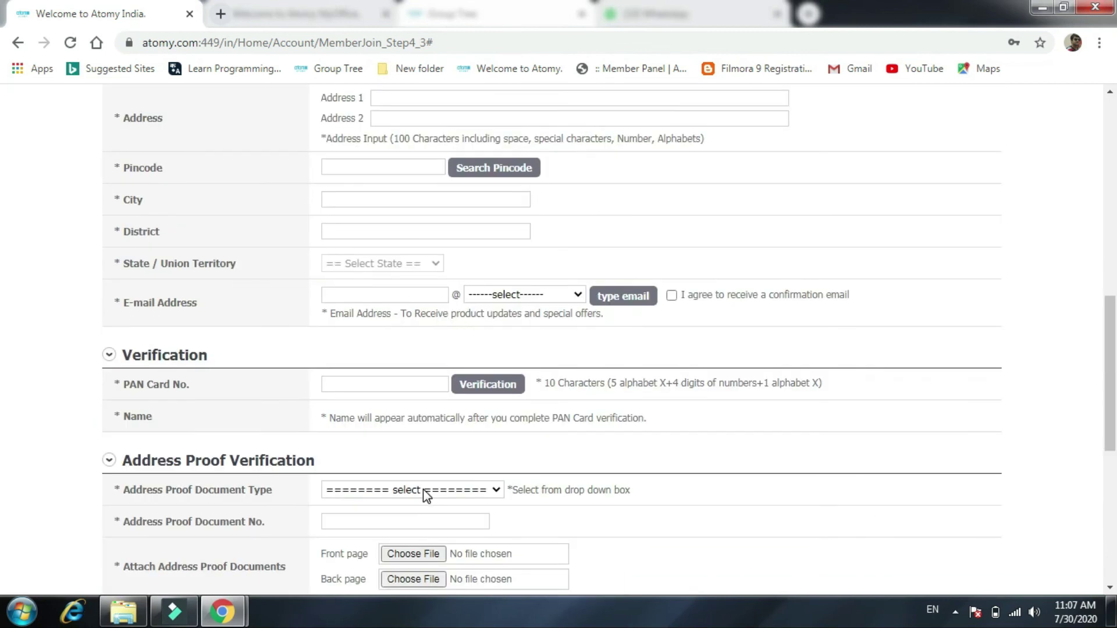
scroll(423, 494, down, 7)
scroll(617, 407, up, 10)
scroll(629, 391, up, 5)
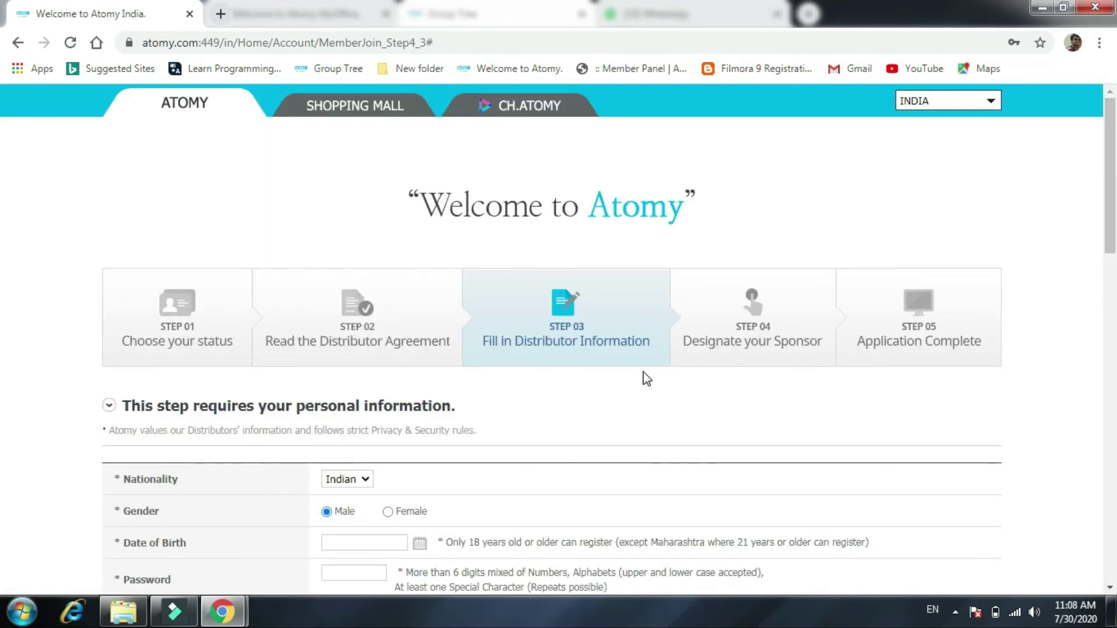
click(362, 107)
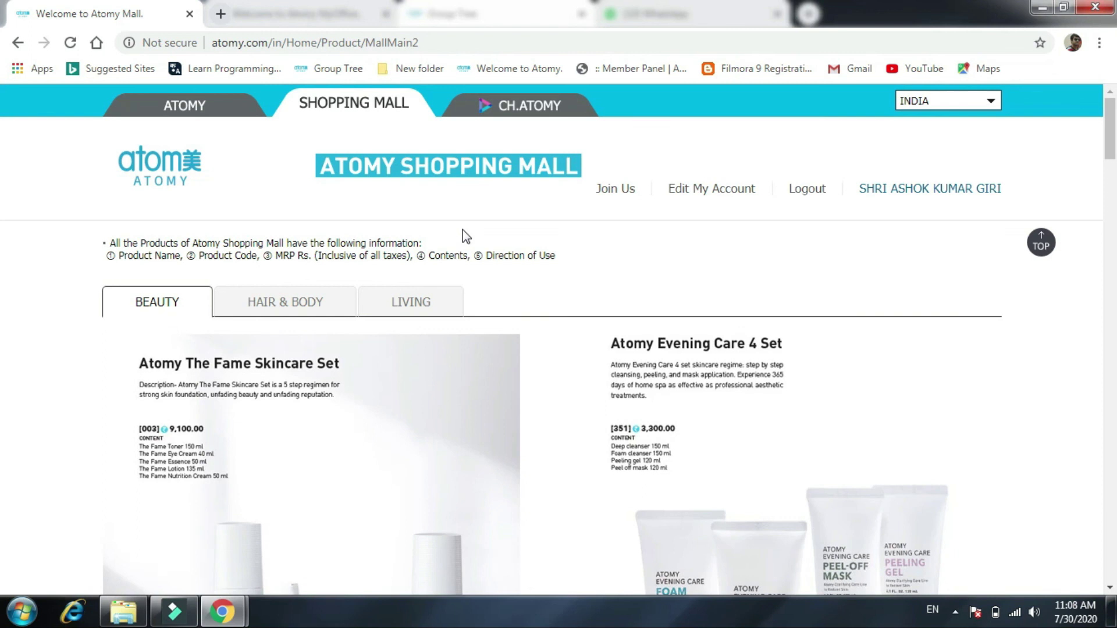